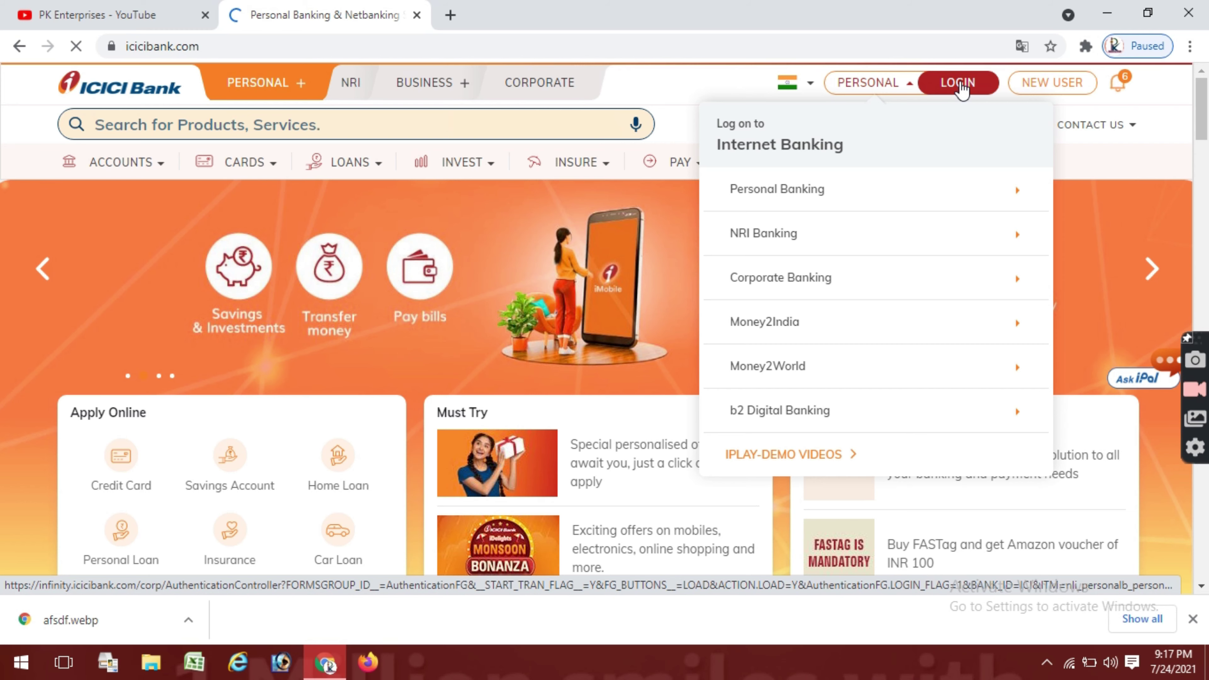
Go to Personal Banking login and follow the 'Get User ID' link for a forgotten user ID.
{"action": "left_click", "coordinate": [961, 86]}
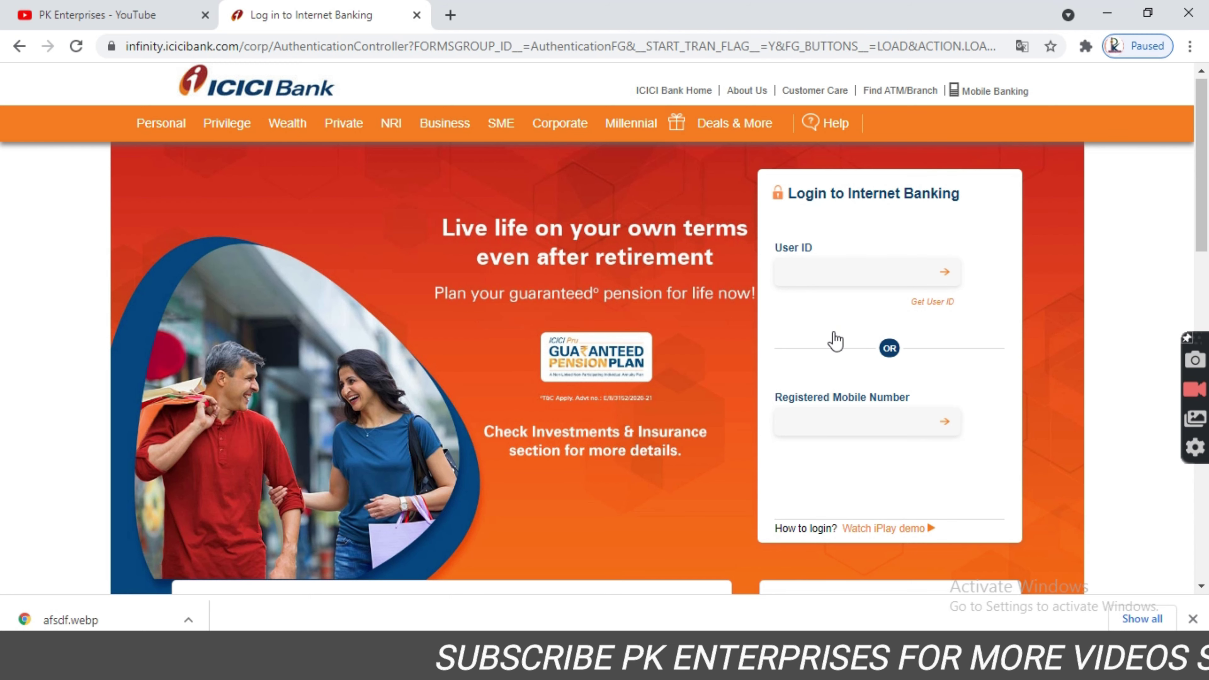
{"action": "left_click", "coordinate": [923, 313]}
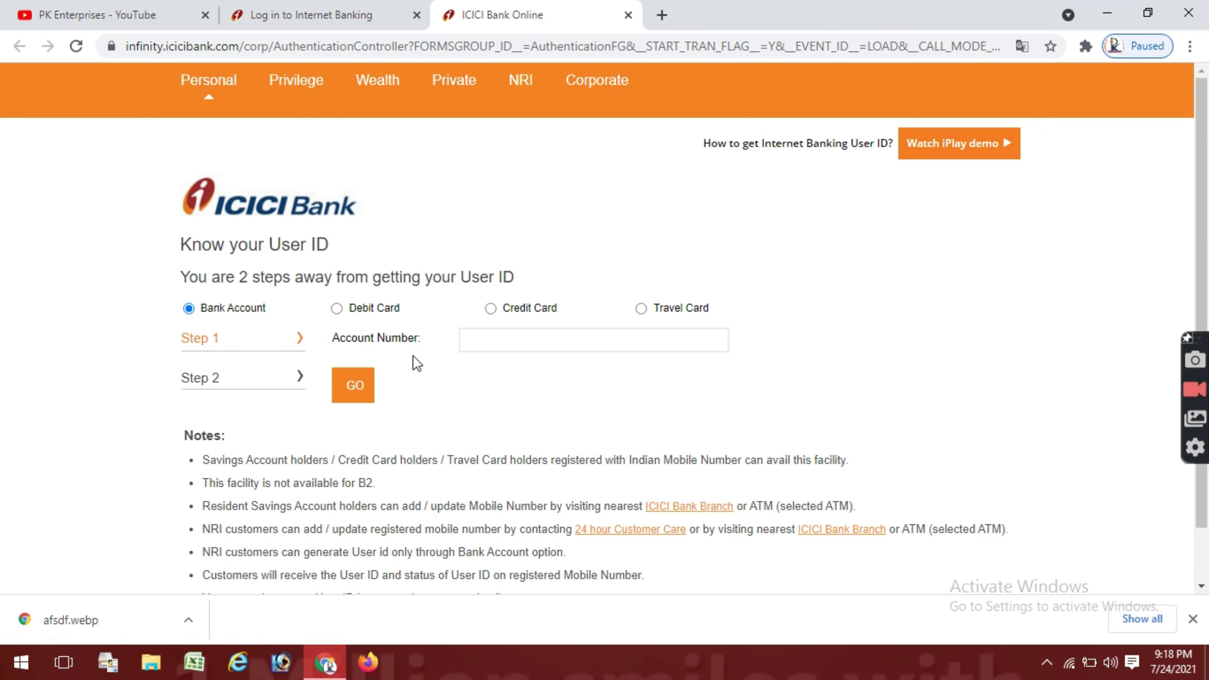
Pick Credit Card recovery and fill in the credit card number and registered mobile number.
{"action": "left_click", "coordinate": [493, 309]}
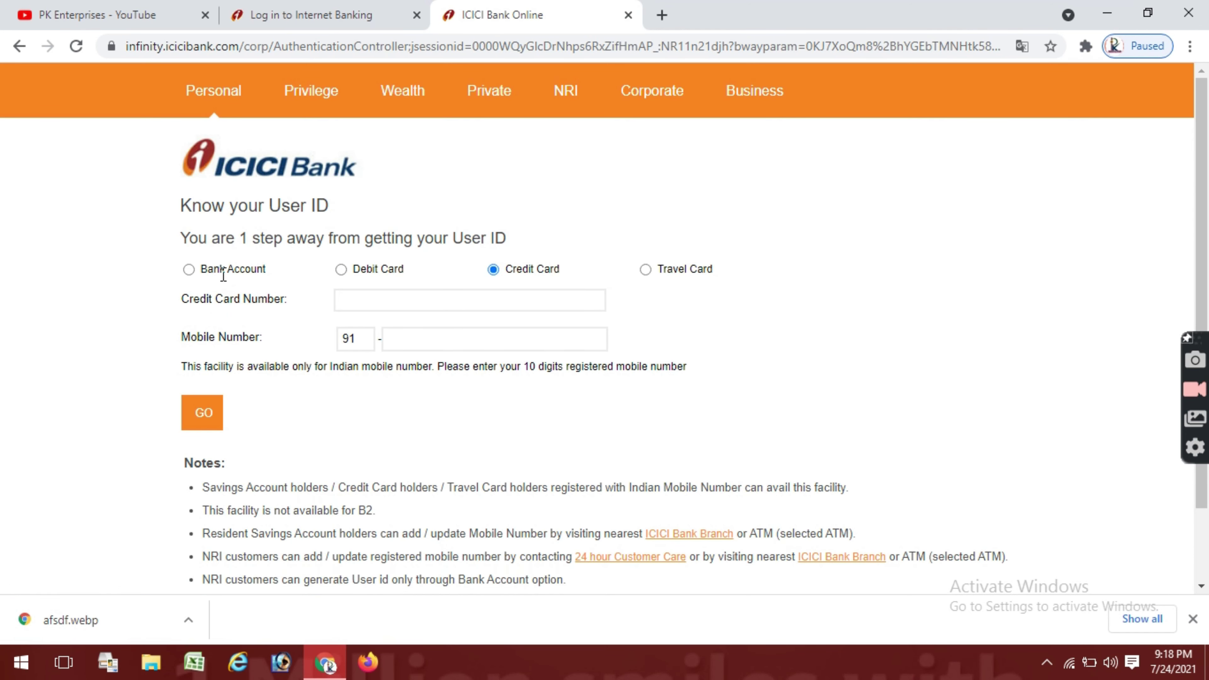
{"action": "left_click", "coordinate": [343, 301]}
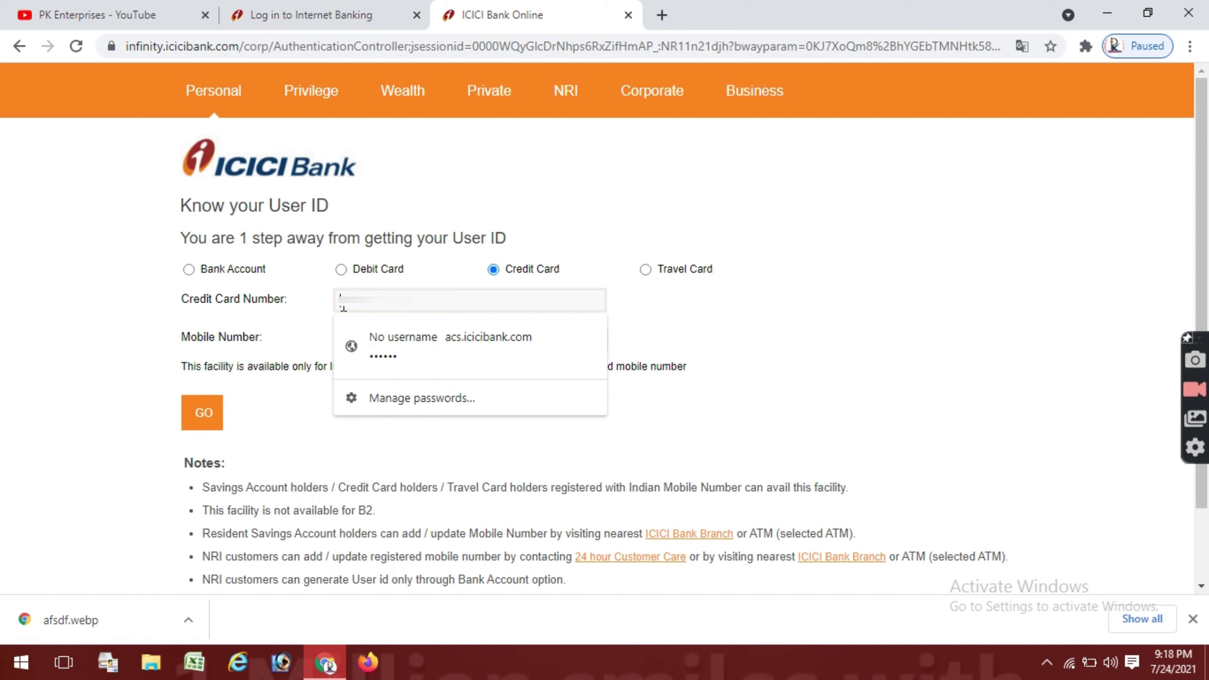
{"action": "type", "text": "4002"}
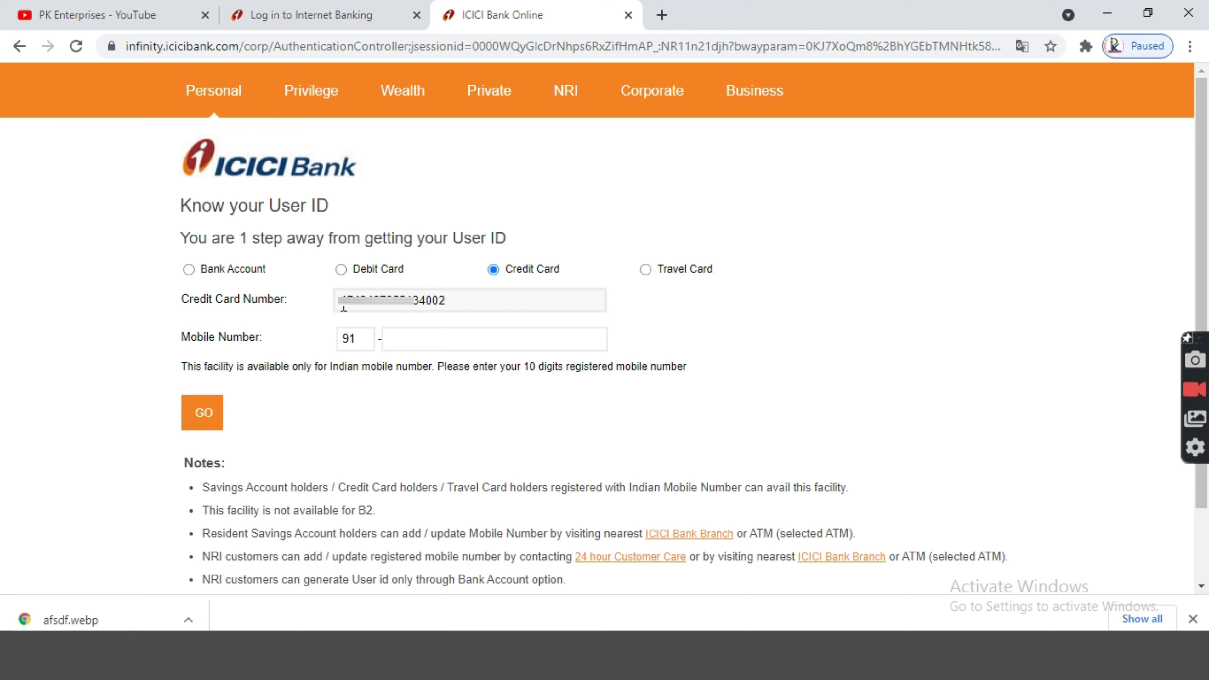
{"action": "left_click", "coordinate": [471, 335]}
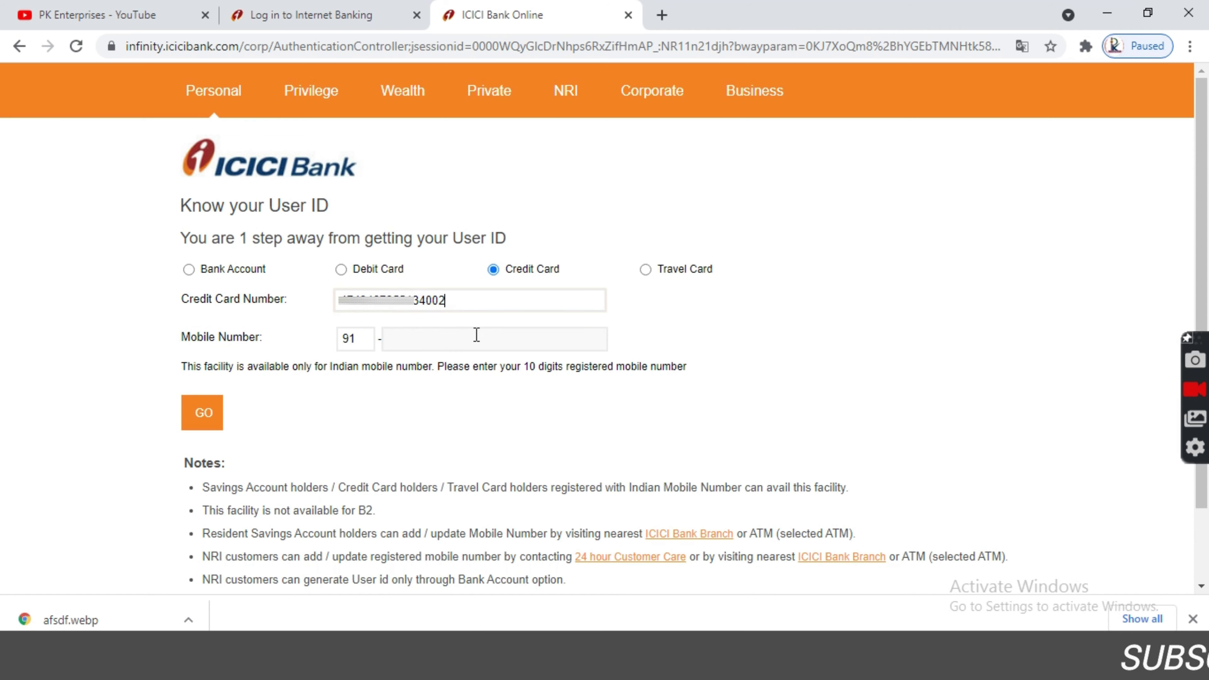
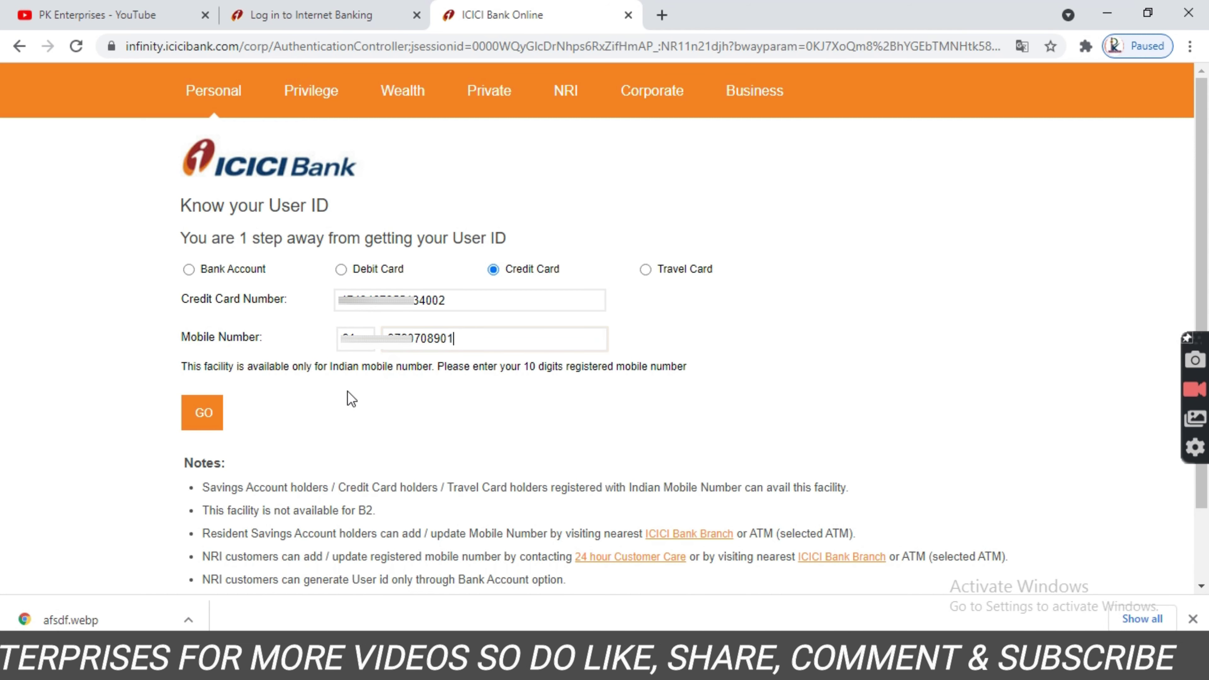
{"action": "left_click_drag", "start_coordinate": [257, 367], "coordinate": [688, 366]}
{"action": "left_click", "coordinate": [168, 387]}
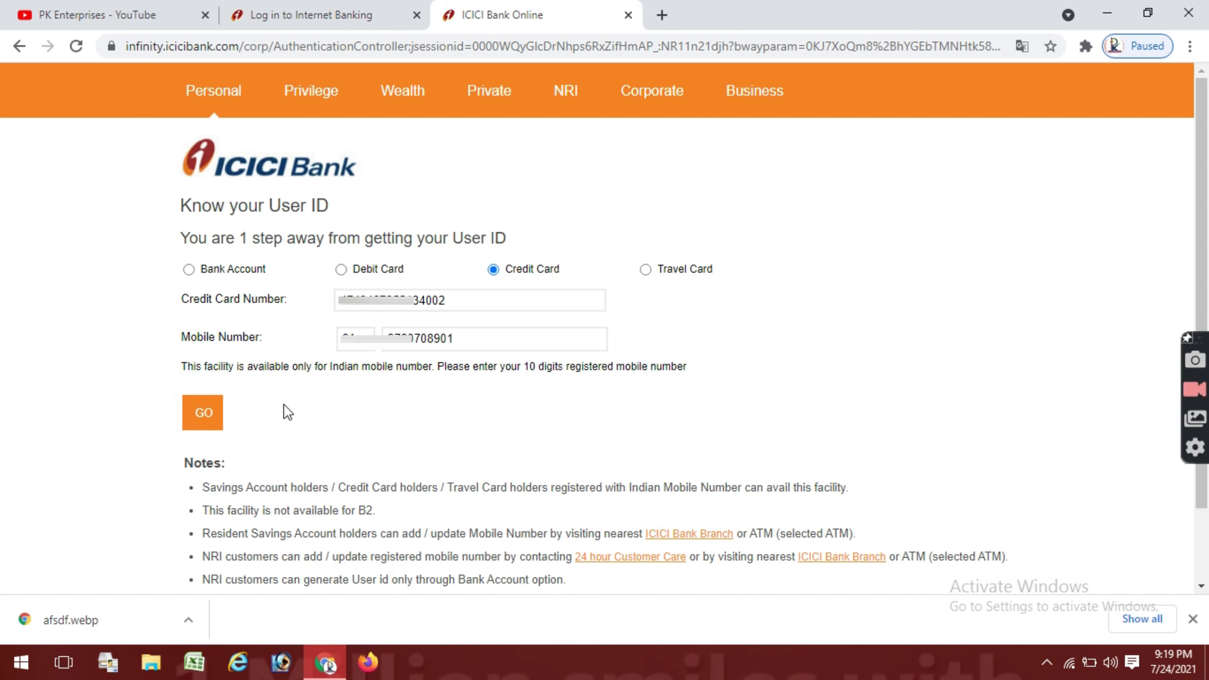
Submit the details to get the user ID by SMS, decline saving the password, and open Generate Password.
{"action": "left_click", "coordinate": [200, 426]}
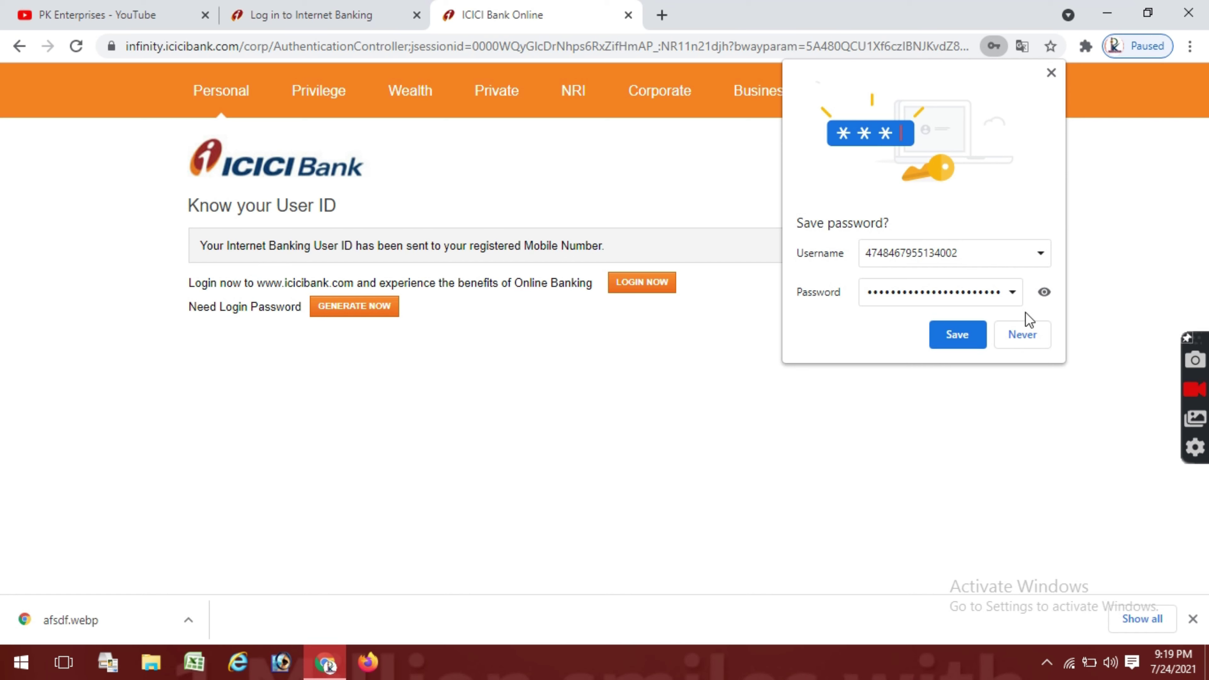
{"action": "left_click", "coordinate": [1018, 336]}
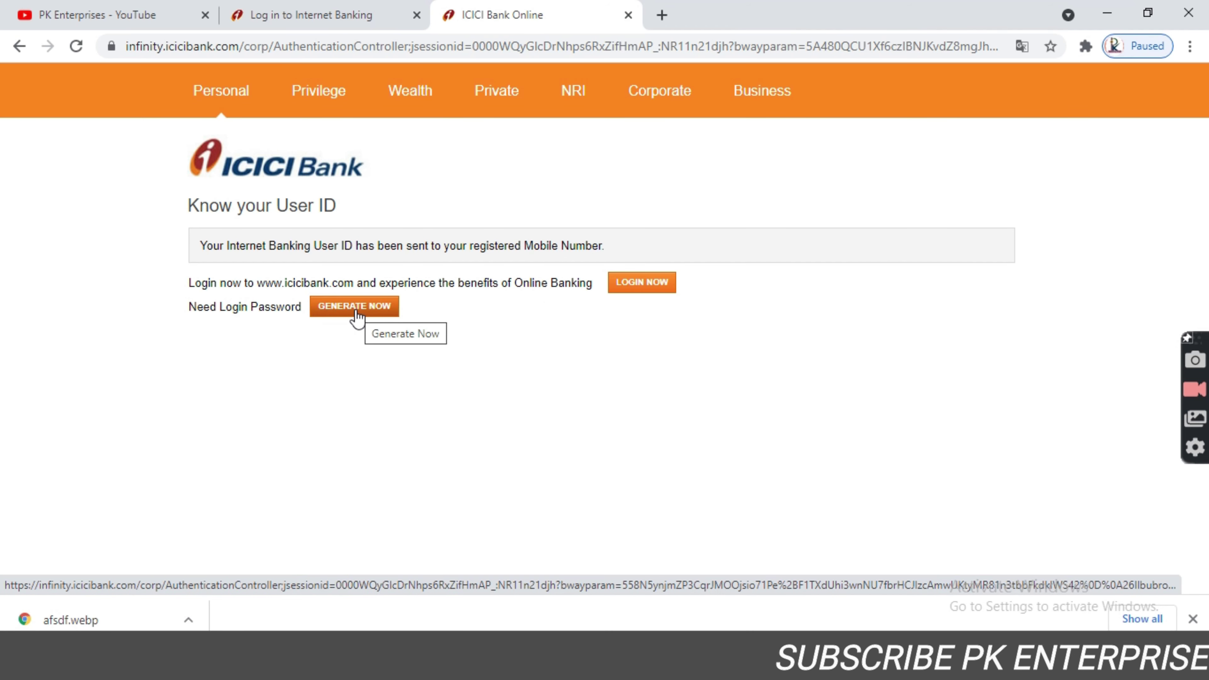
{"action": "left_click", "coordinate": [354, 307]}
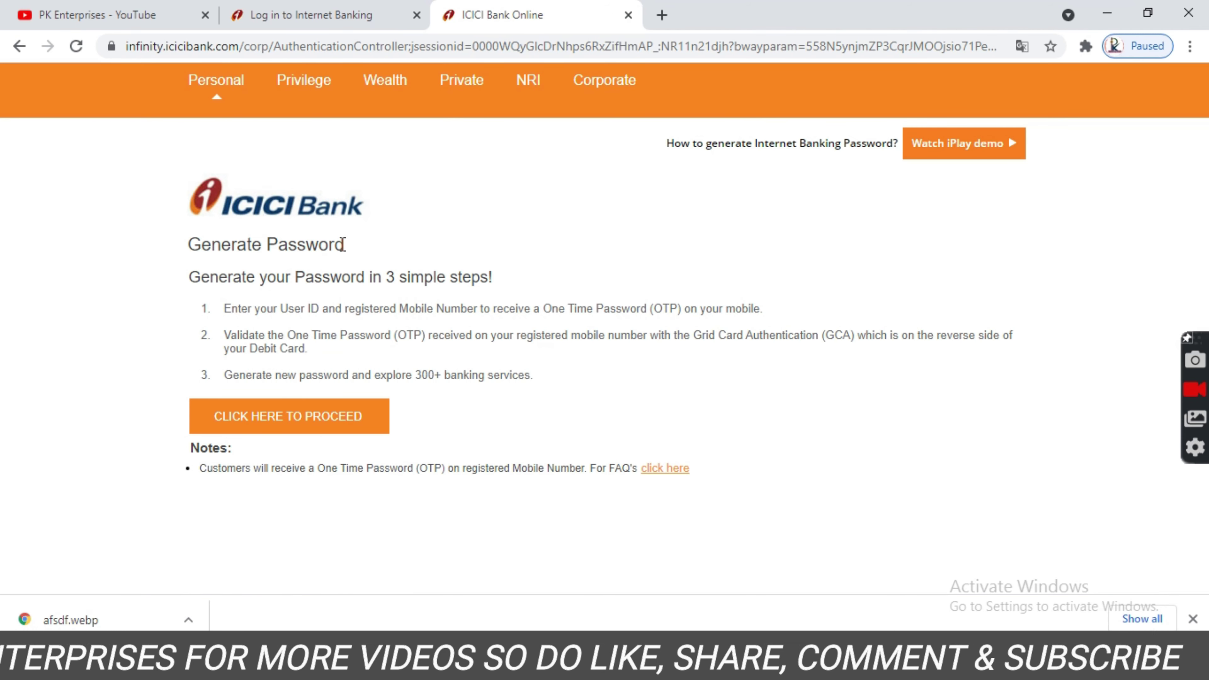
Enter the user ID and registered mobile number on the password form to request an OTP.
{"action": "left_click", "coordinate": [261, 428]}
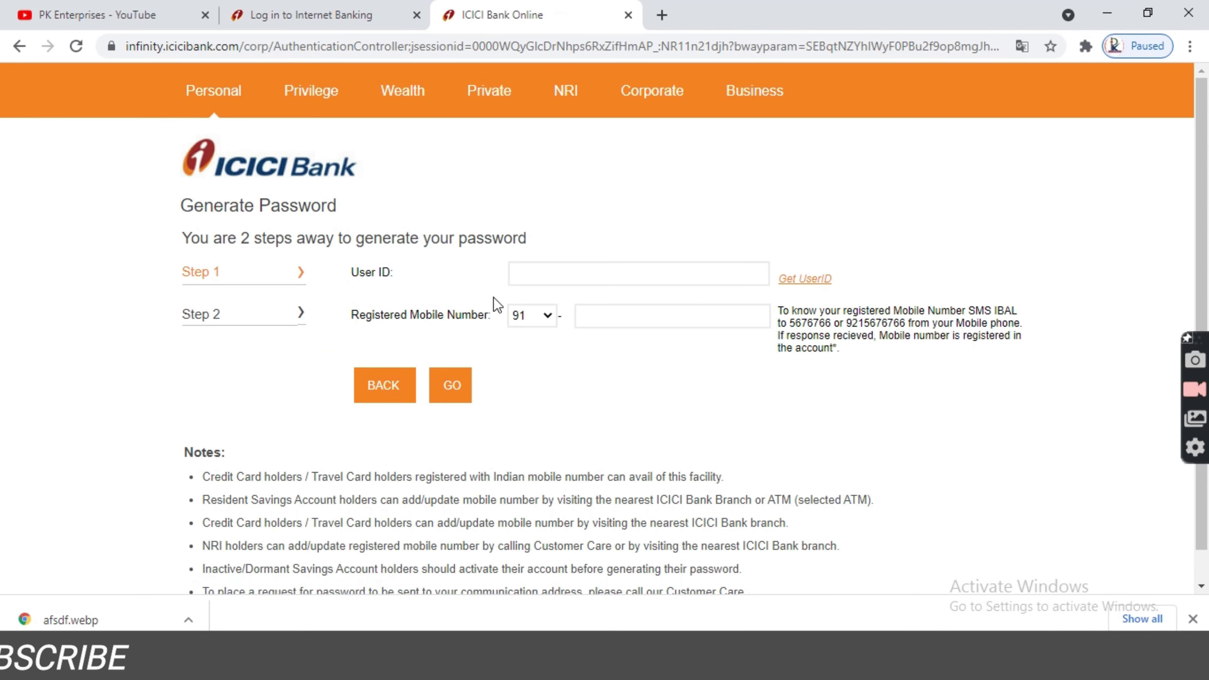
{"action": "left_click", "coordinate": [543, 272]}
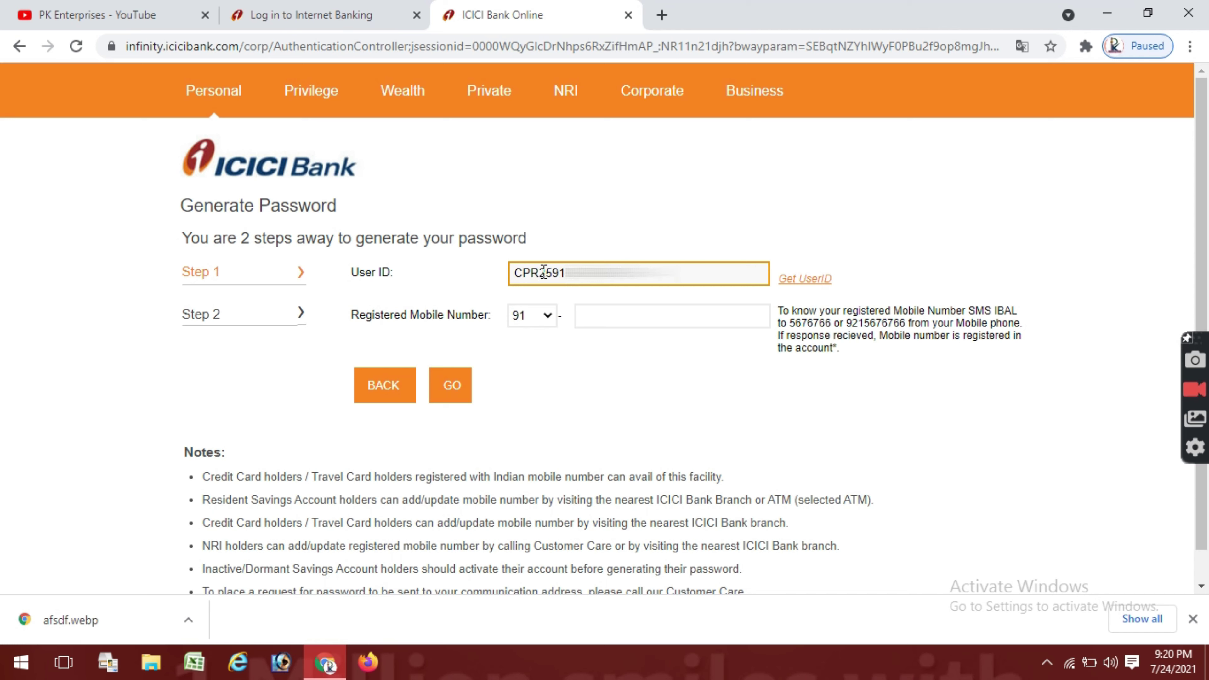
{"action": "left_click", "coordinate": [601, 313]}
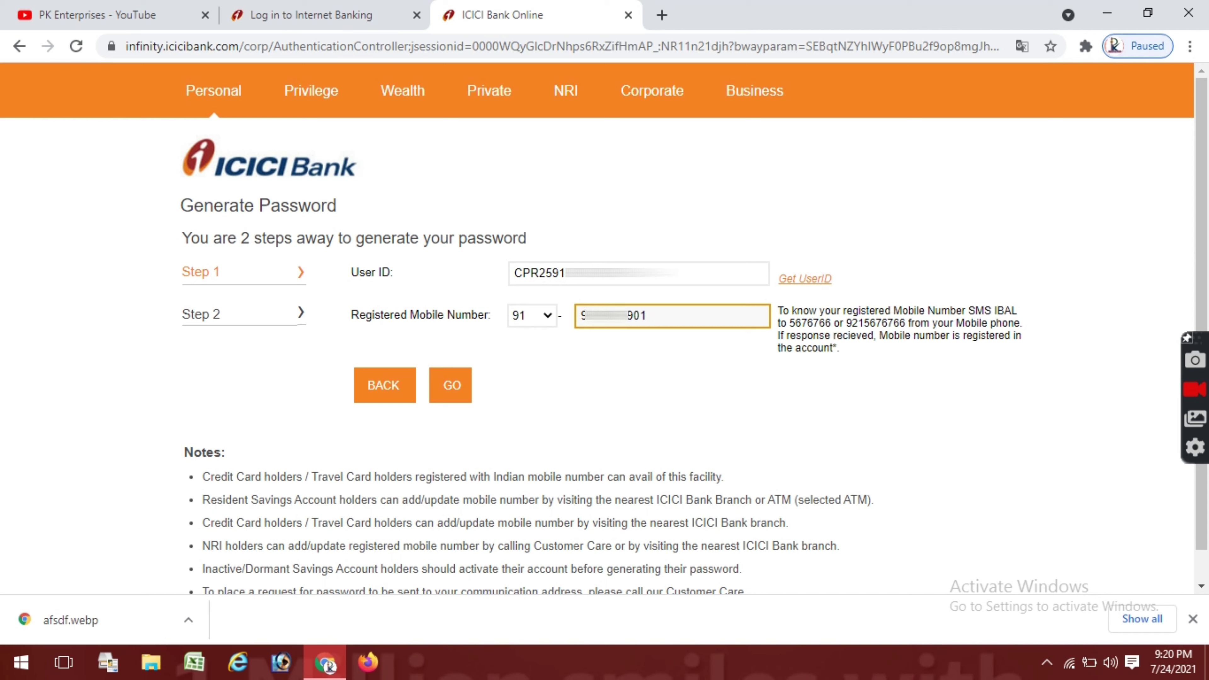
{"action": "left_click", "coordinate": [450, 386]}
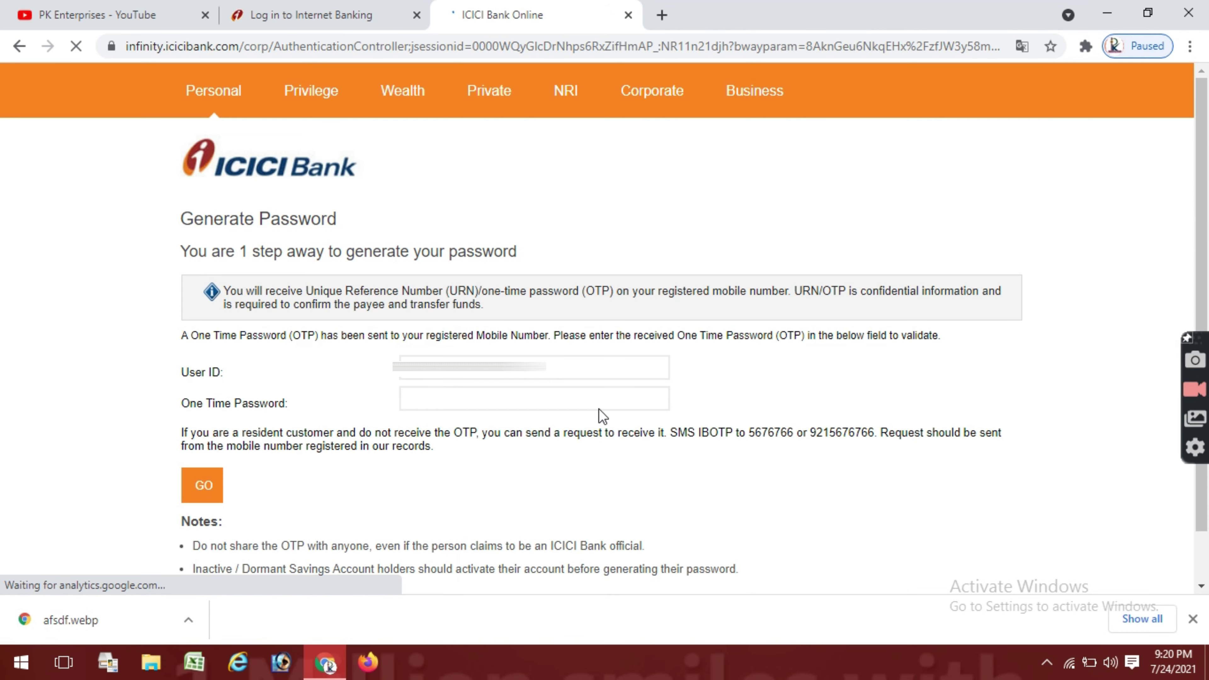
Enter the six-digit OTP received by SMS and validate it.
{"action": "left_click", "coordinate": [472, 400]}
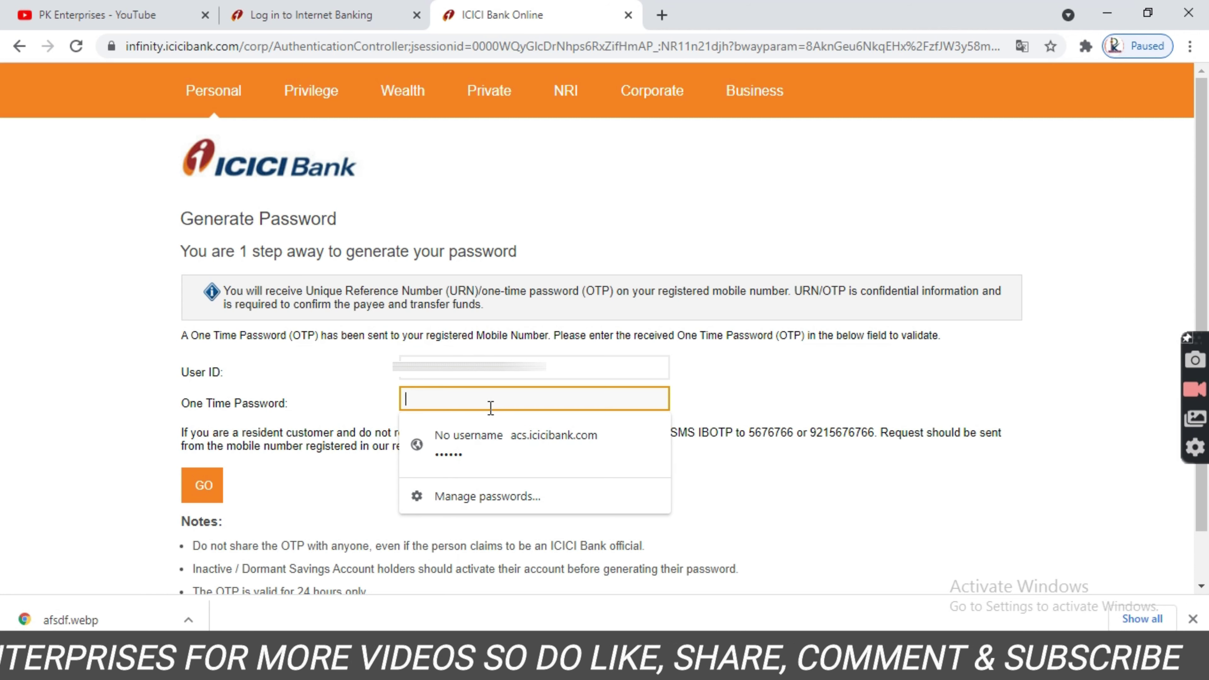
{"action": "type", "text": "••••••"}
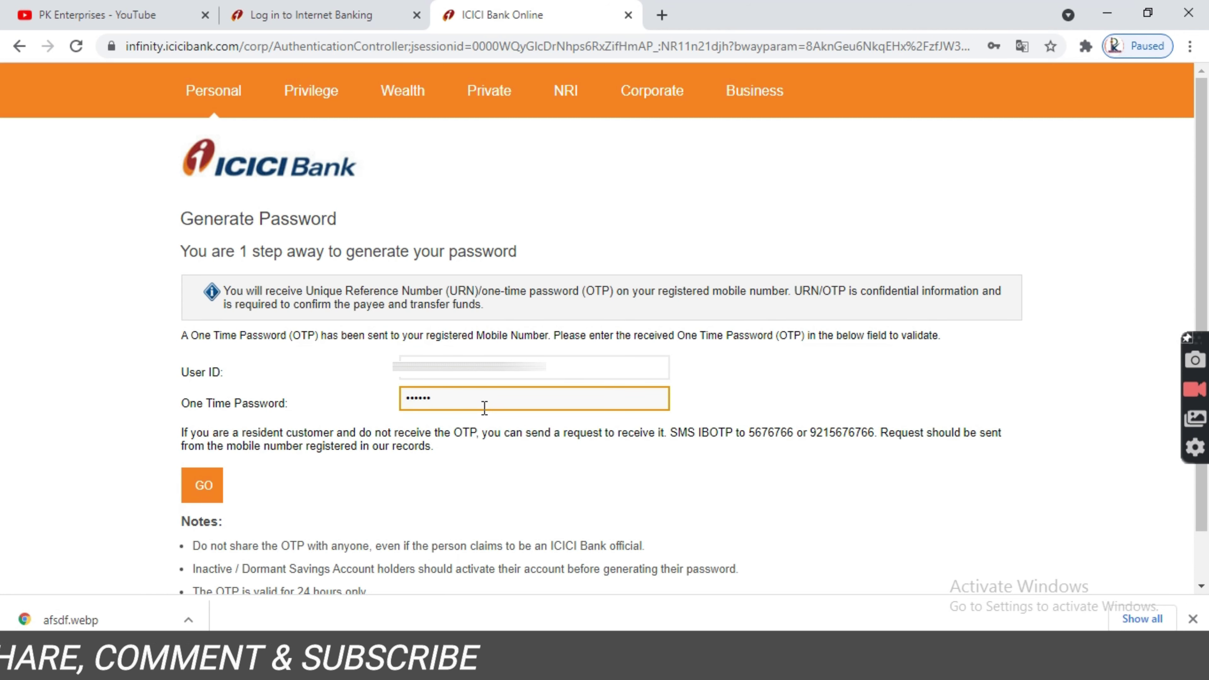
{"action": "left_click", "coordinate": [202, 494]}
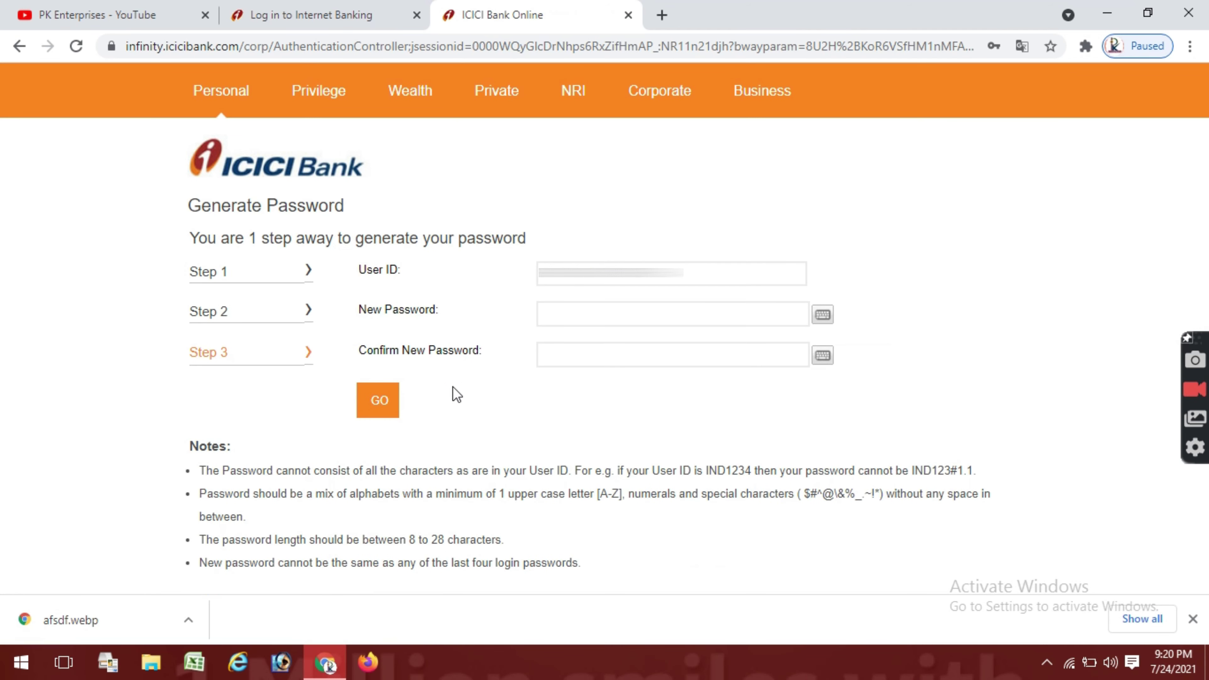
Paste a strong new login password, confirm it, and submit.
{"action": "left_click", "coordinate": [558, 313]}
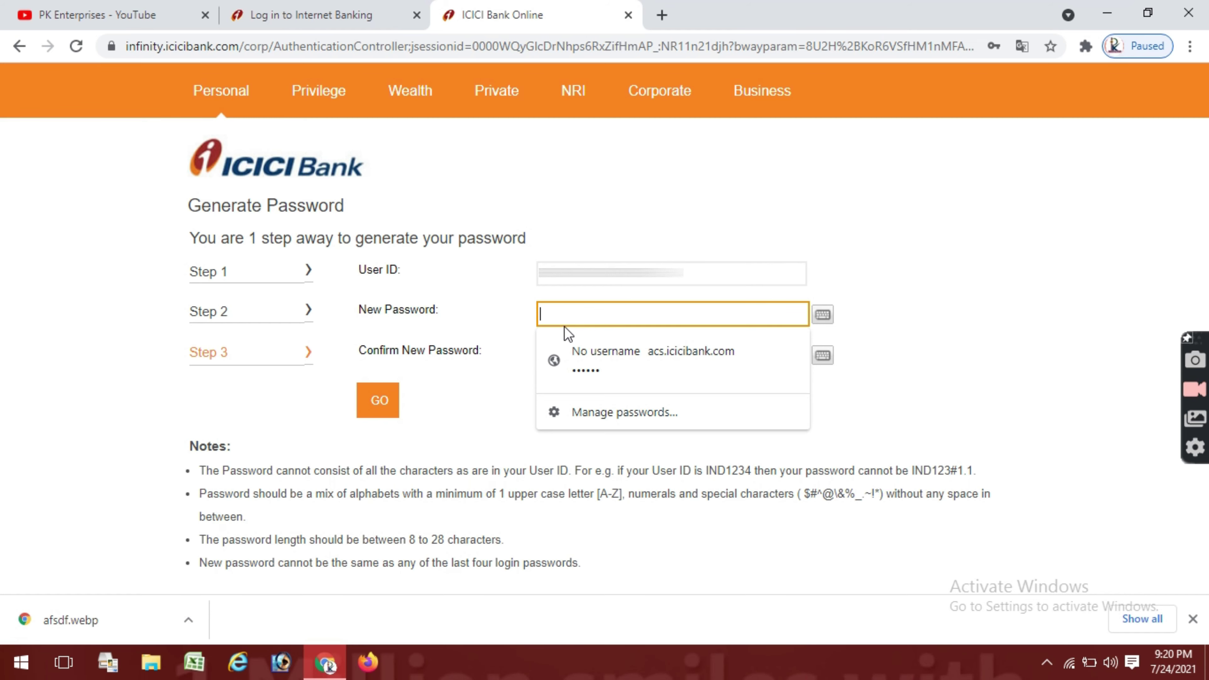
{"action": "key", "text": "ctrl+v"}
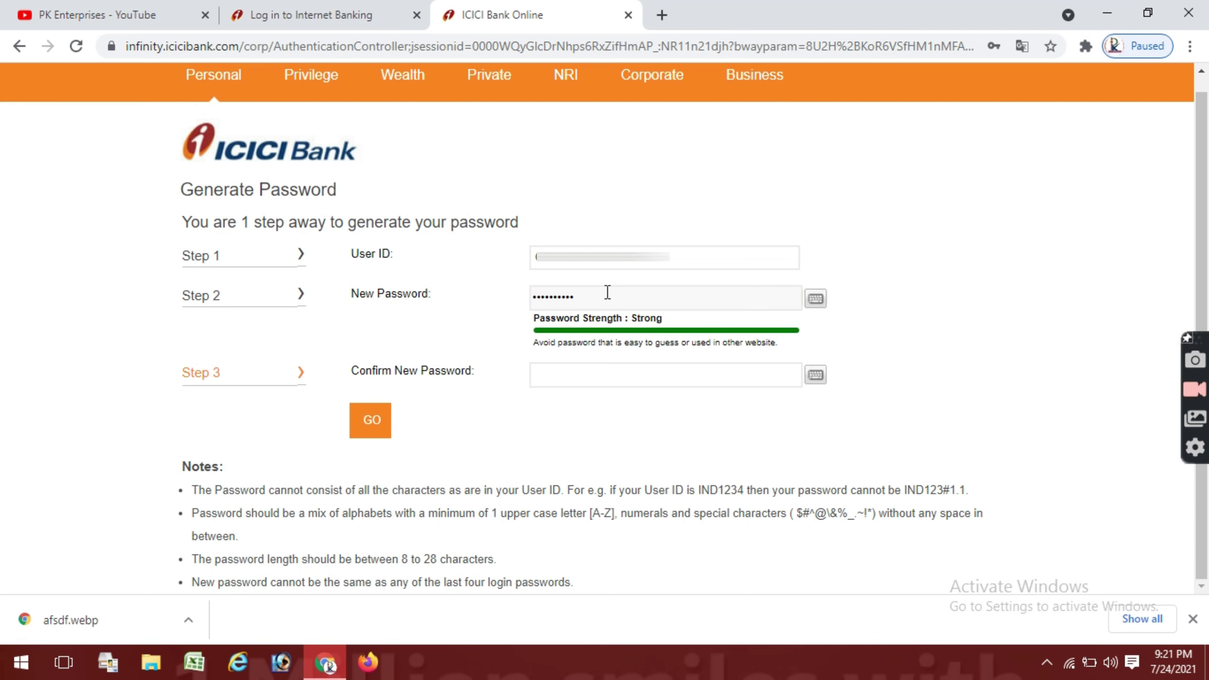
{"action": "left_click", "coordinate": [572, 381]}
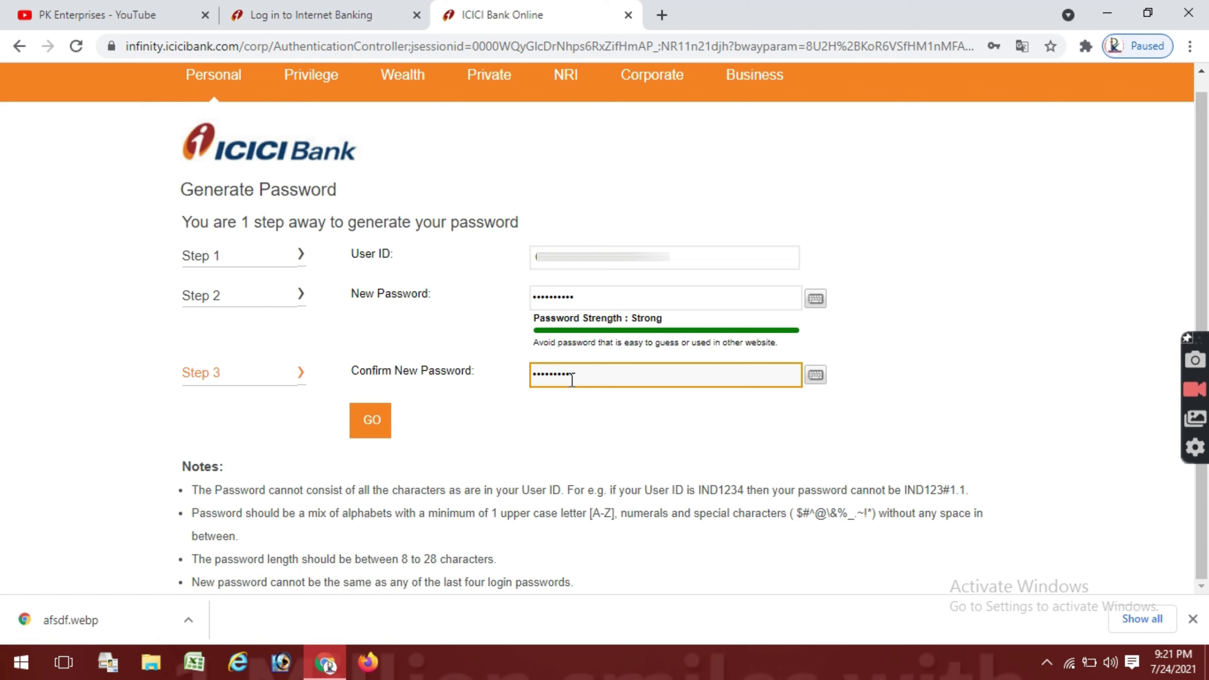
{"action": "left_click", "coordinate": [380, 425]}
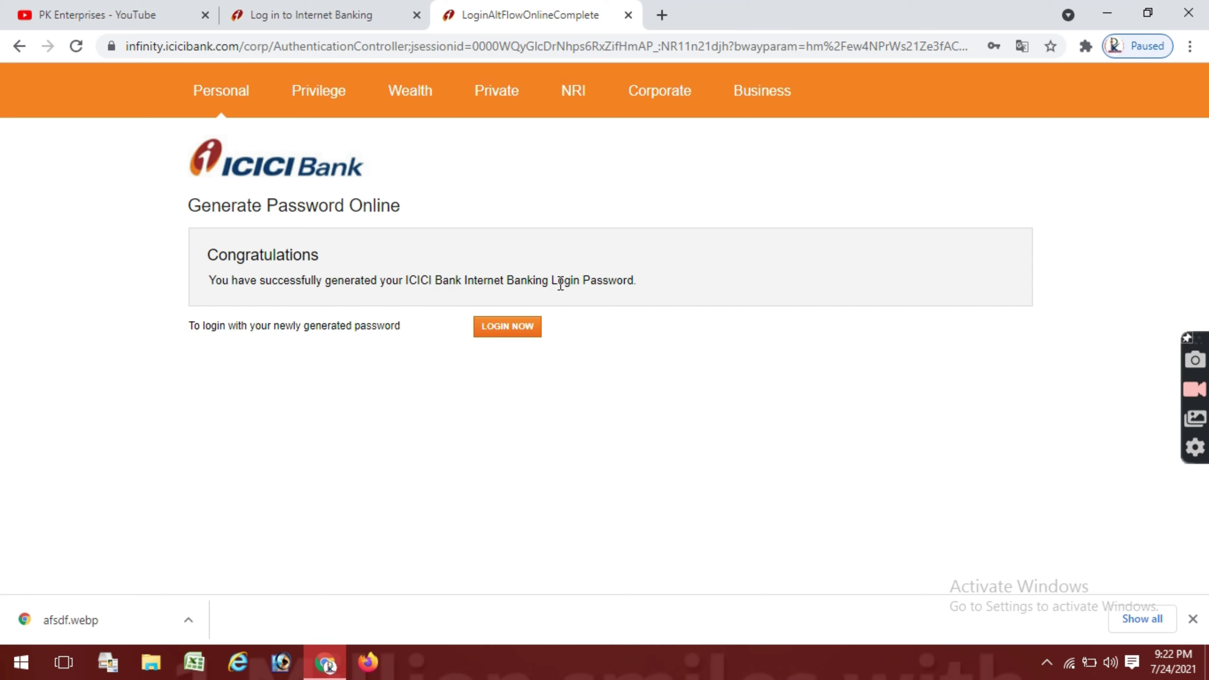
Go from the Congratulations page to login and expand the User ID sign-in form.
{"action": "left_click", "coordinate": [521, 328]}
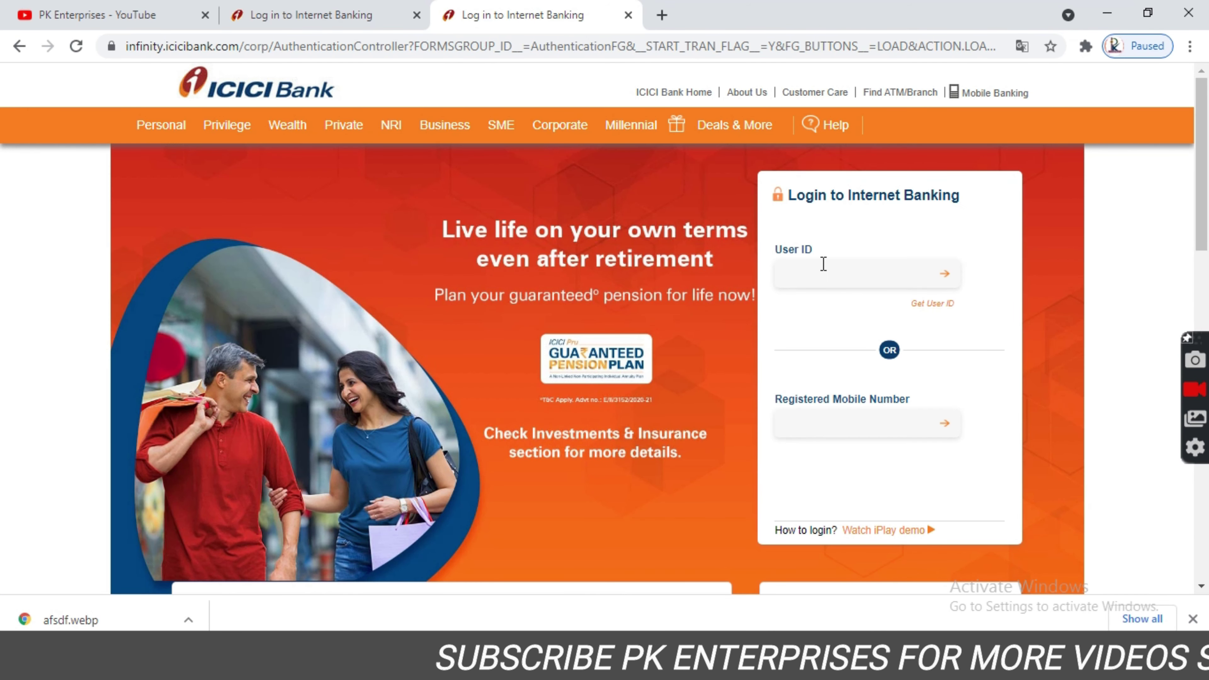
{"action": "left_click", "coordinate": [819, 267]}
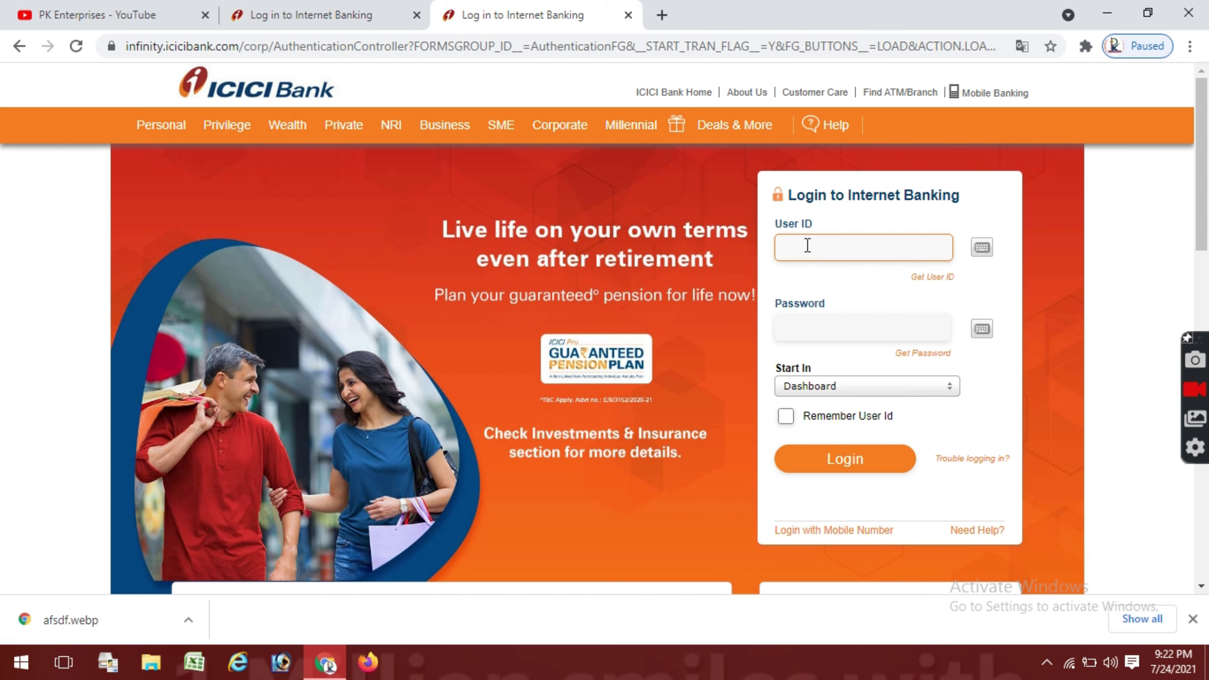
Paste the saved user ID, enter the password, and log in to the dashboard.
{"action": "key", "text": "ctrl+v"}
{"action": "left_click", "coordinate": [809, 328]}
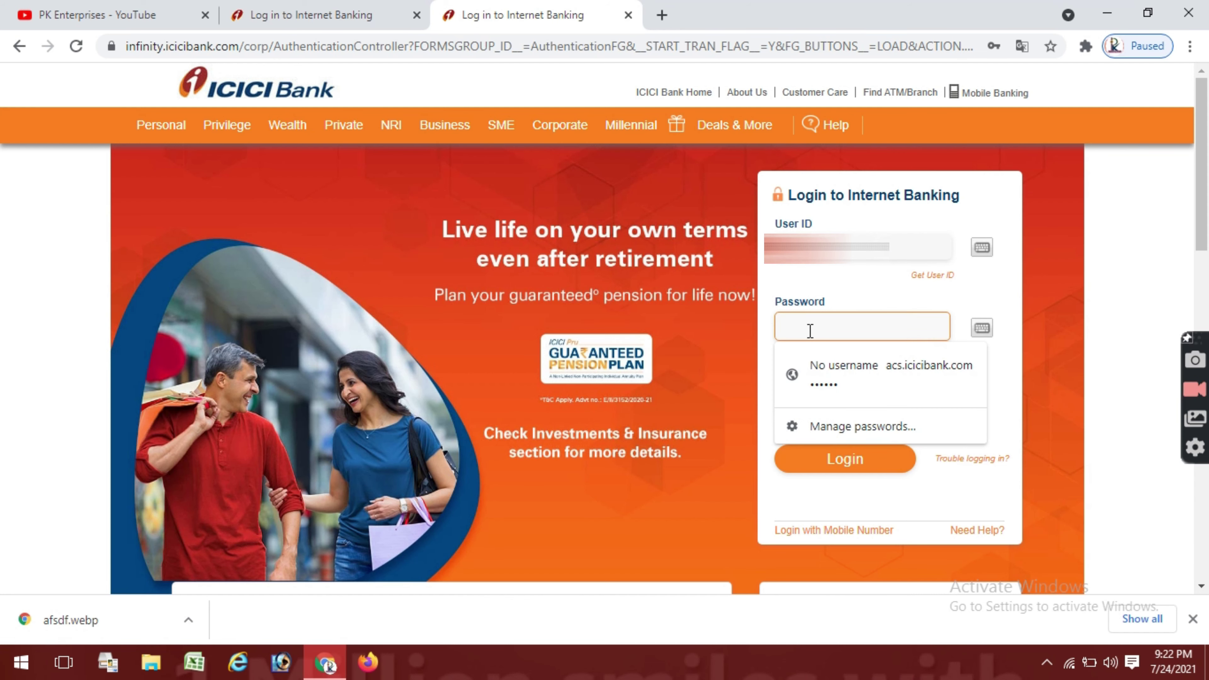
{"action": "type", "text": "a"}
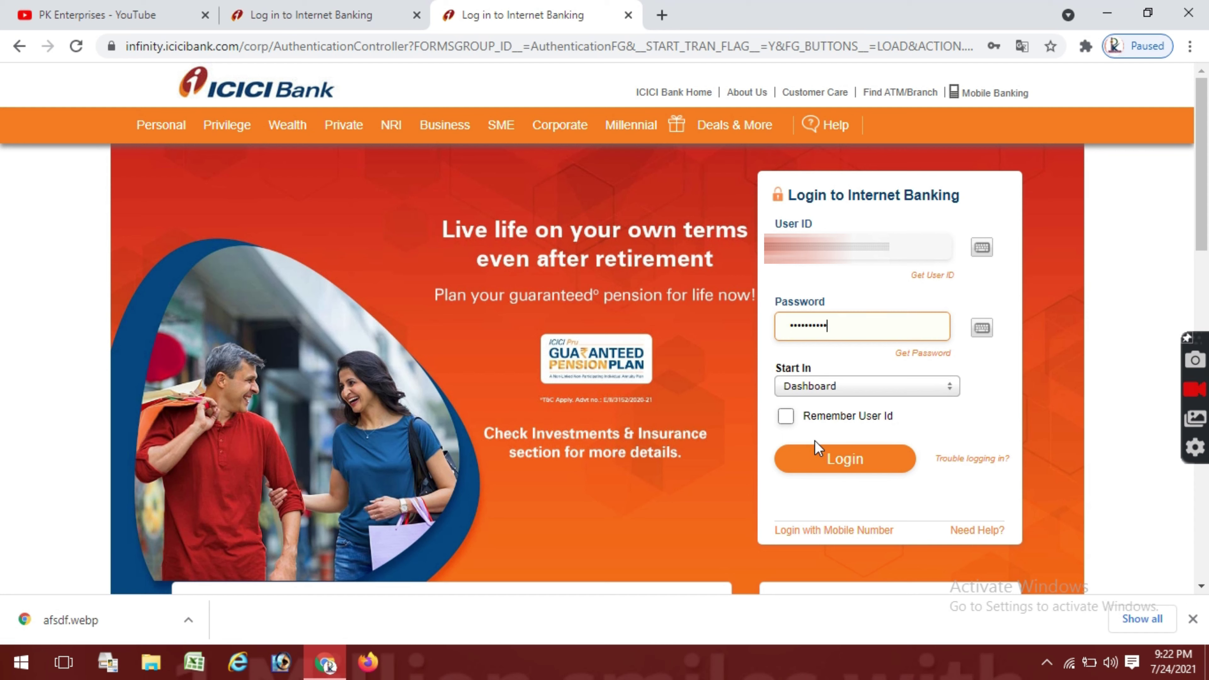
{"action": "left_click", "coordinate": [822, 460]}
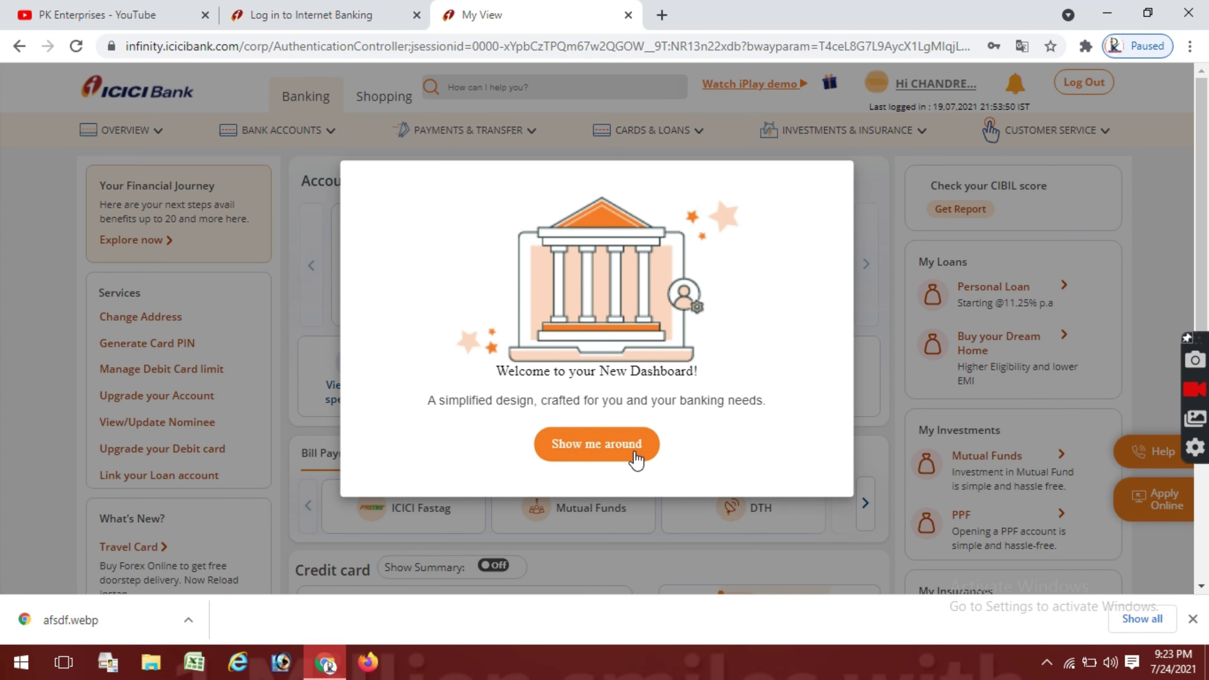
Close the dashboard tour, scroll the summaries, and bring up the CARDS & LOANS menu.
{"action": "left_click", "coordinate": [607, 444]}
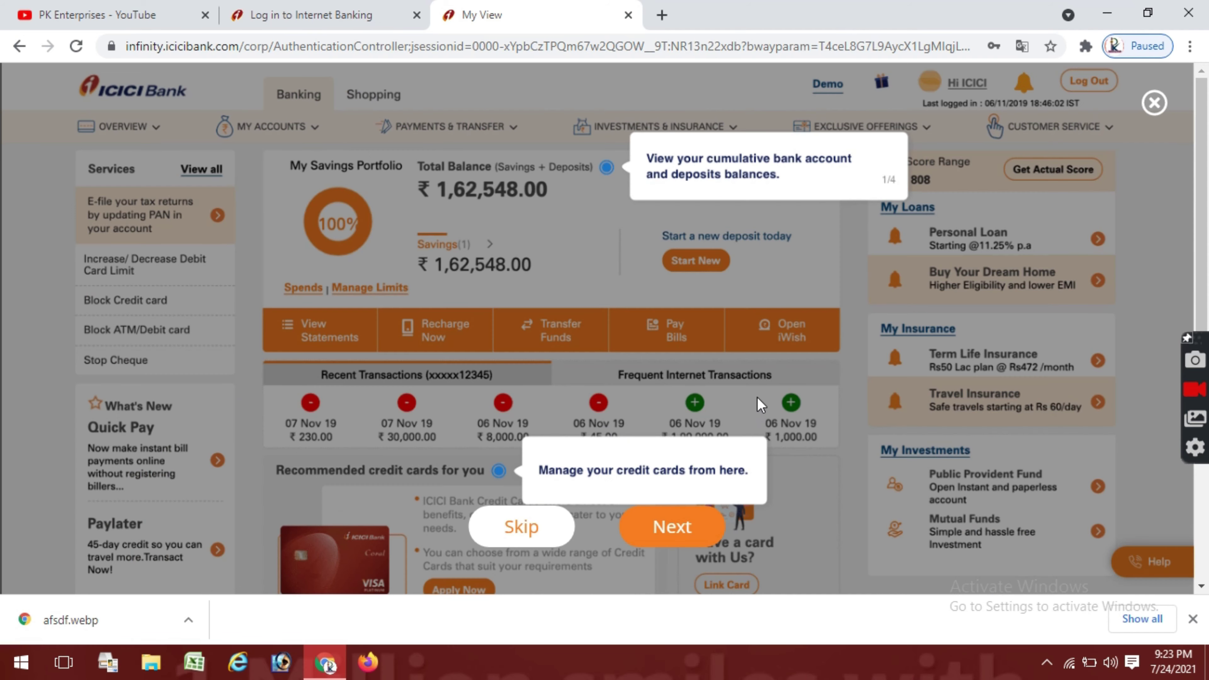
{"action": "left_click", "coordinate": [1155, 110]}
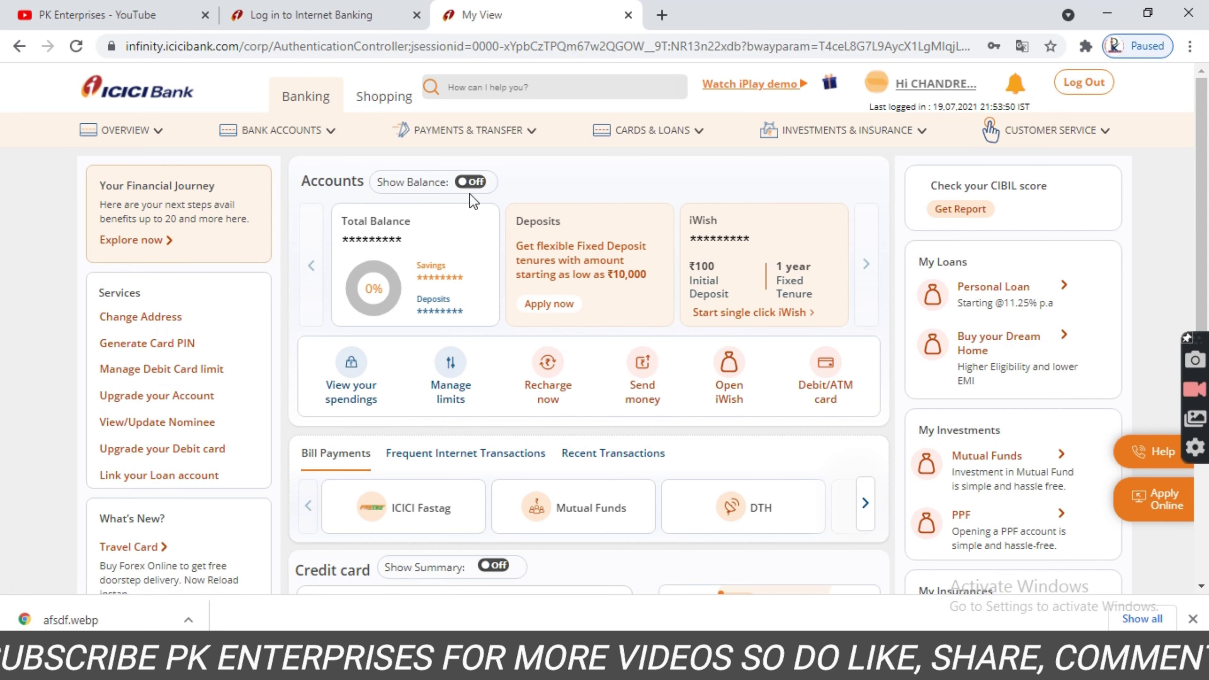
{"action": "scroll", "coordinate": [353, 369], "scroll_direction": "down", "scroll_amount": 4}
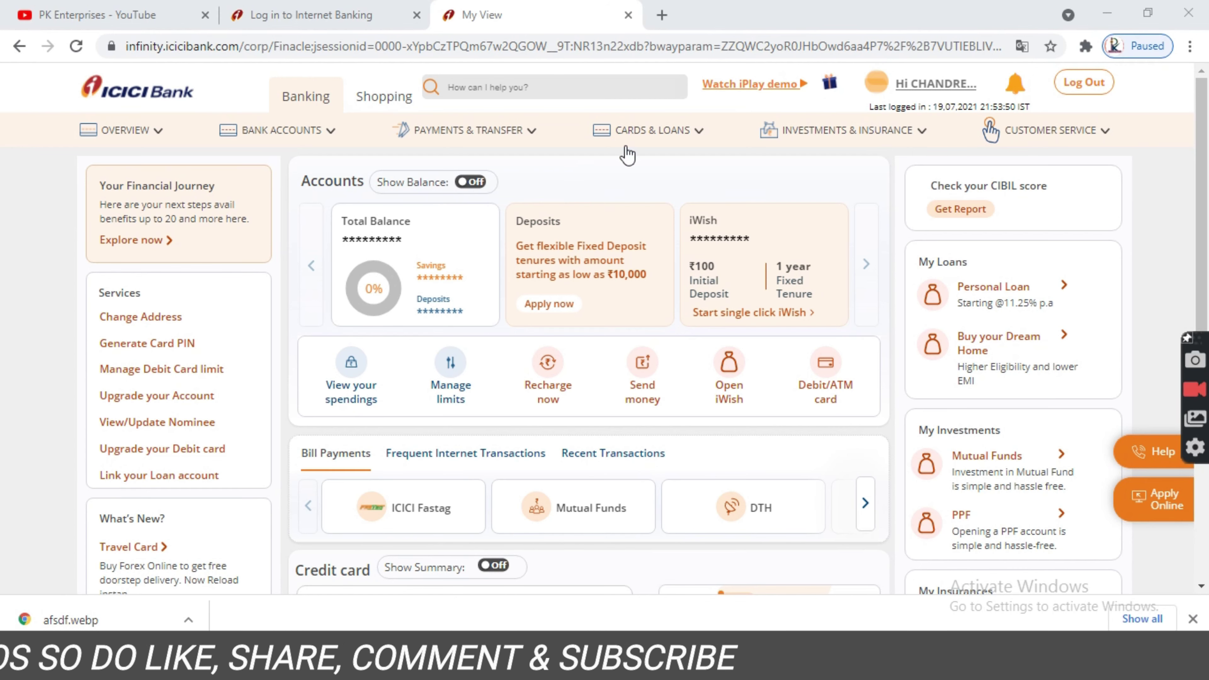
{"action": "mouse_move", "coordinate": [643, 131]}
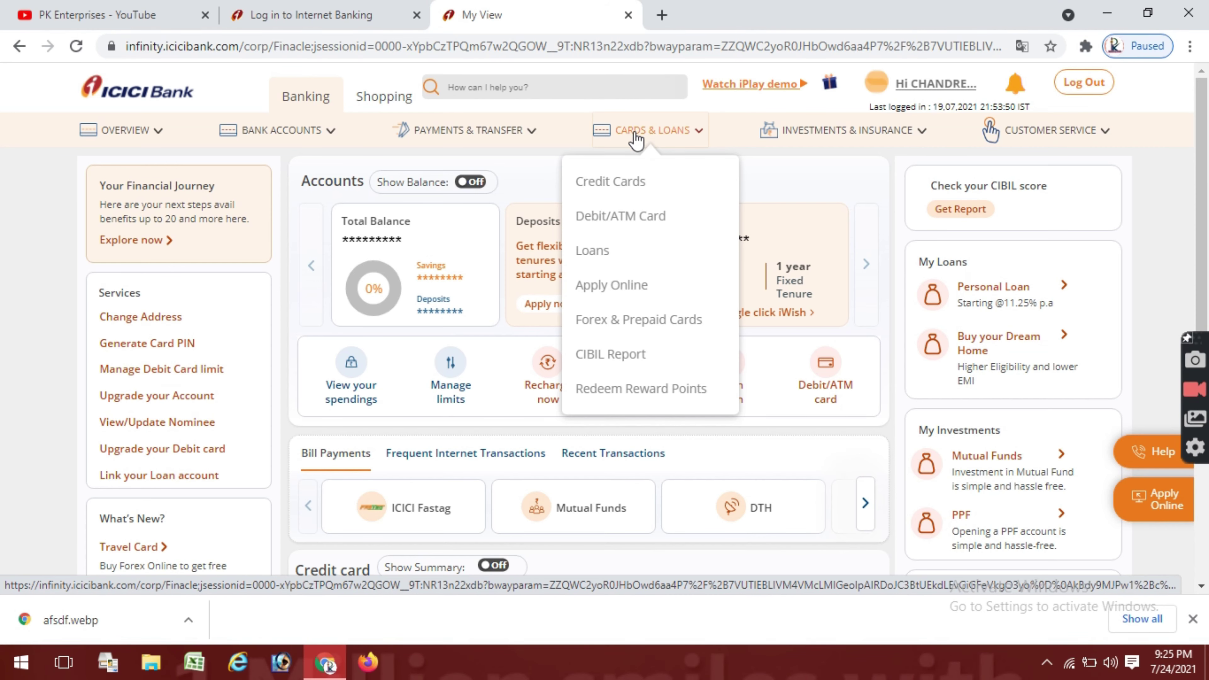
Open Credit Cards from Cards & Loans, then the Generate Credit Card Pin Online form.
{"action": "left_click", "coordinate": [615, 190]}
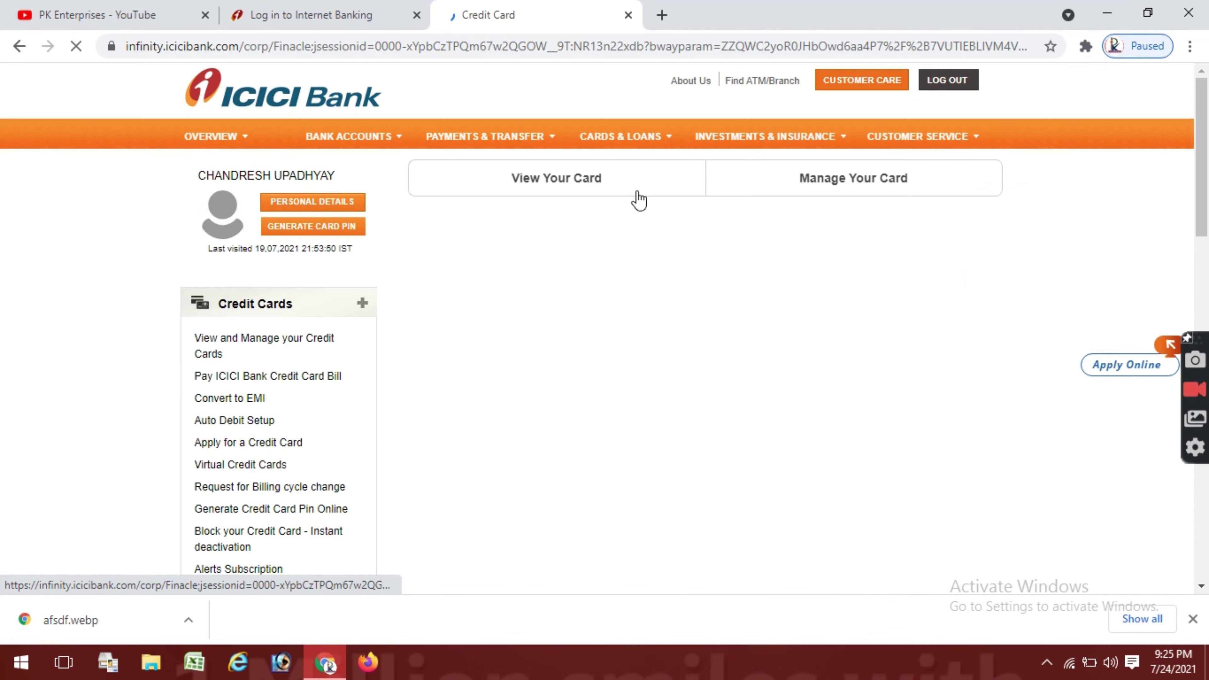
{"action": "scroll", "coordinate": [344, 291], "scroll_direction": "down", "scroll_amount": 2}
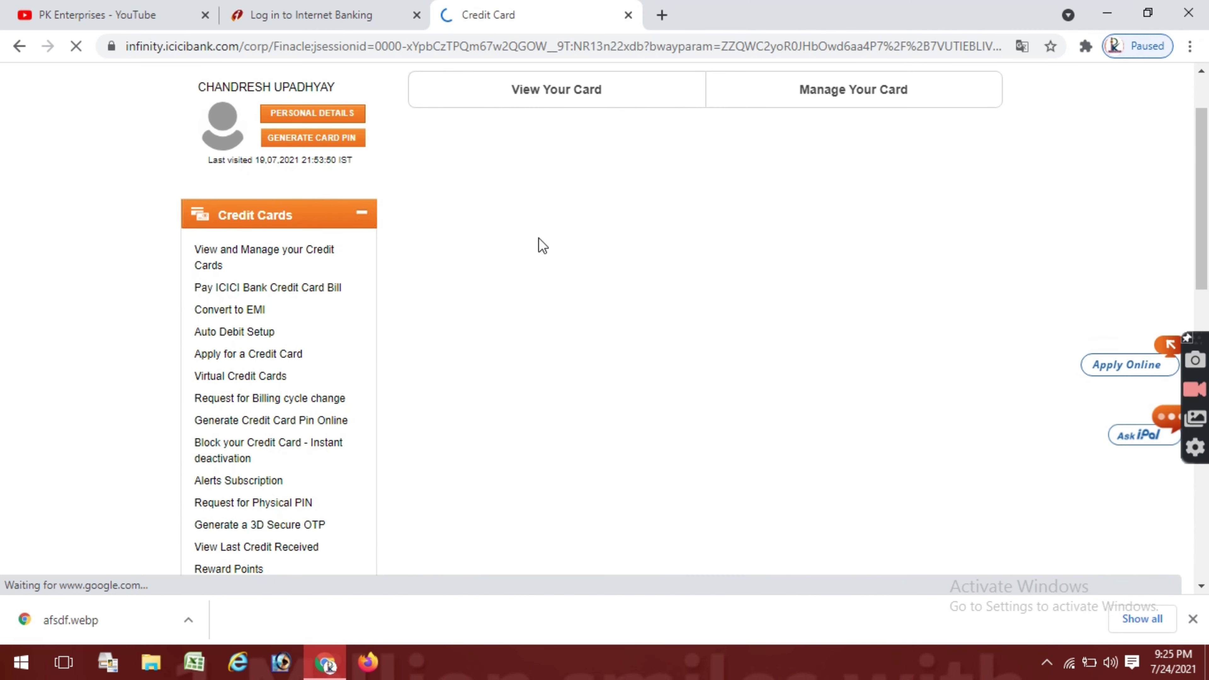
{"action": "scroll", "coordinate": [524, 248], "scroll_direction": "down", "scroll_amount": 3}
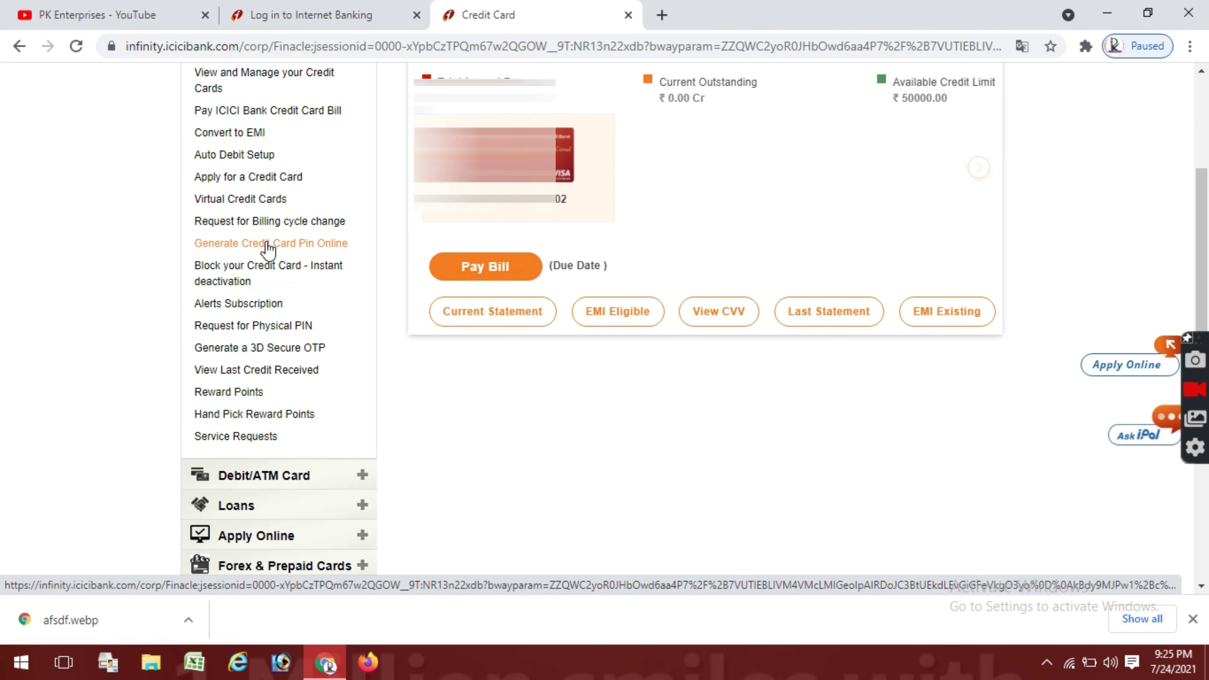
{"action": "left_click", "coordinate": [284, 245]}
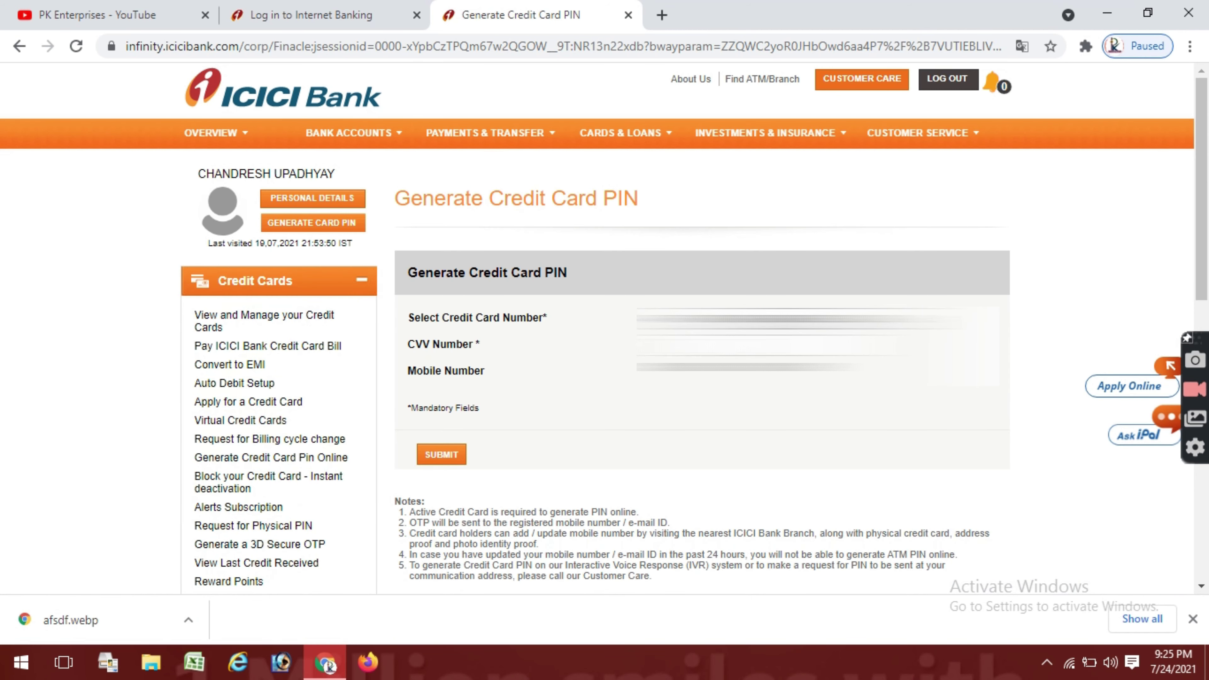
Enter the CVV and pick the card option in the dropdown, then submit the form to request an OTP.
{"action": "left_click", "coordinate": [714, 368]}
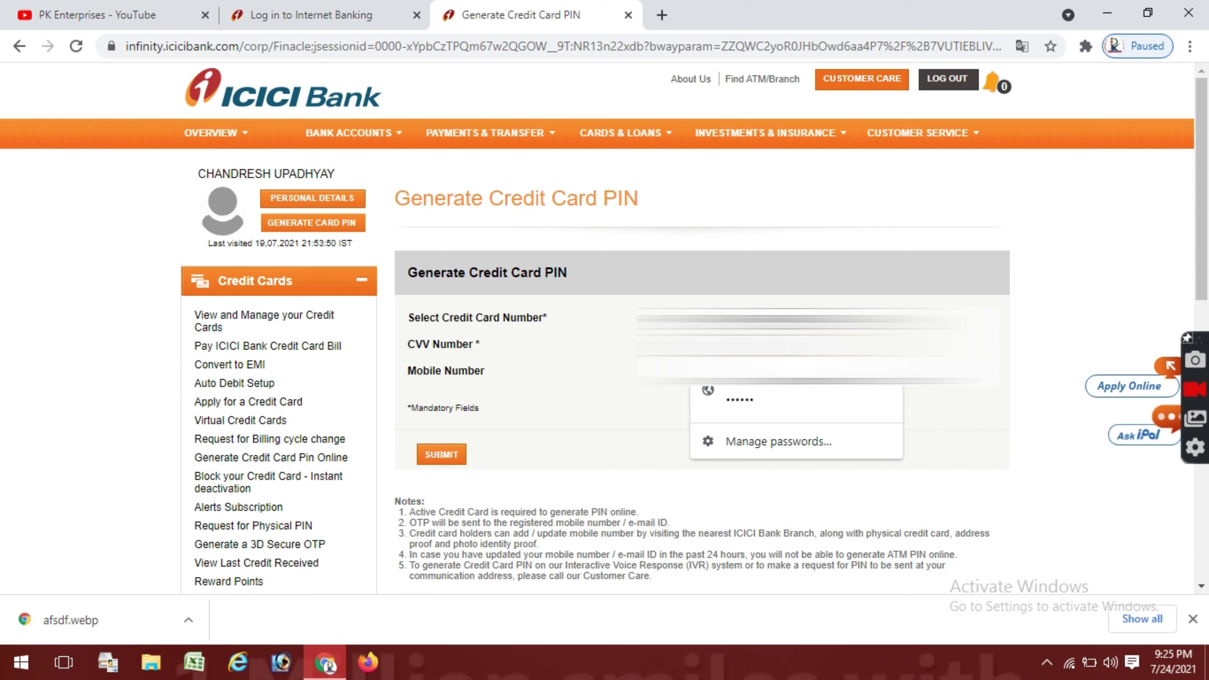
{"action": "key", "text": "Down"}
{"action": "key", "text": "Return"}
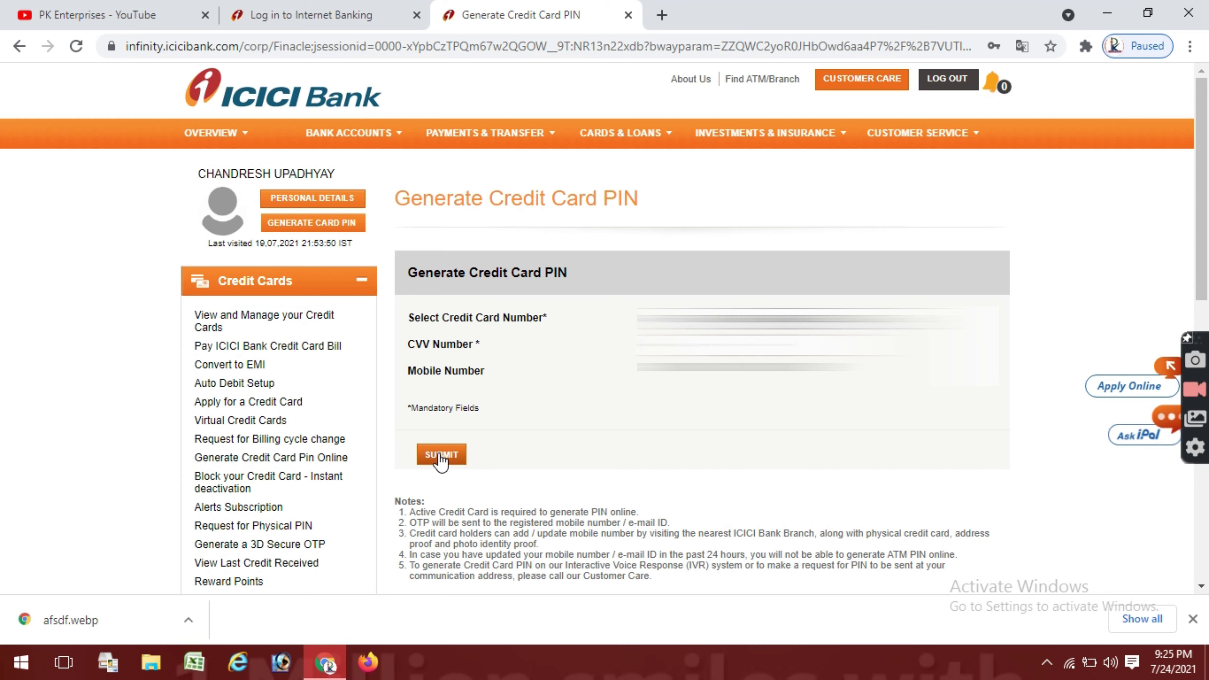
{"action": "left_click", "coordinate": [441, 455]}
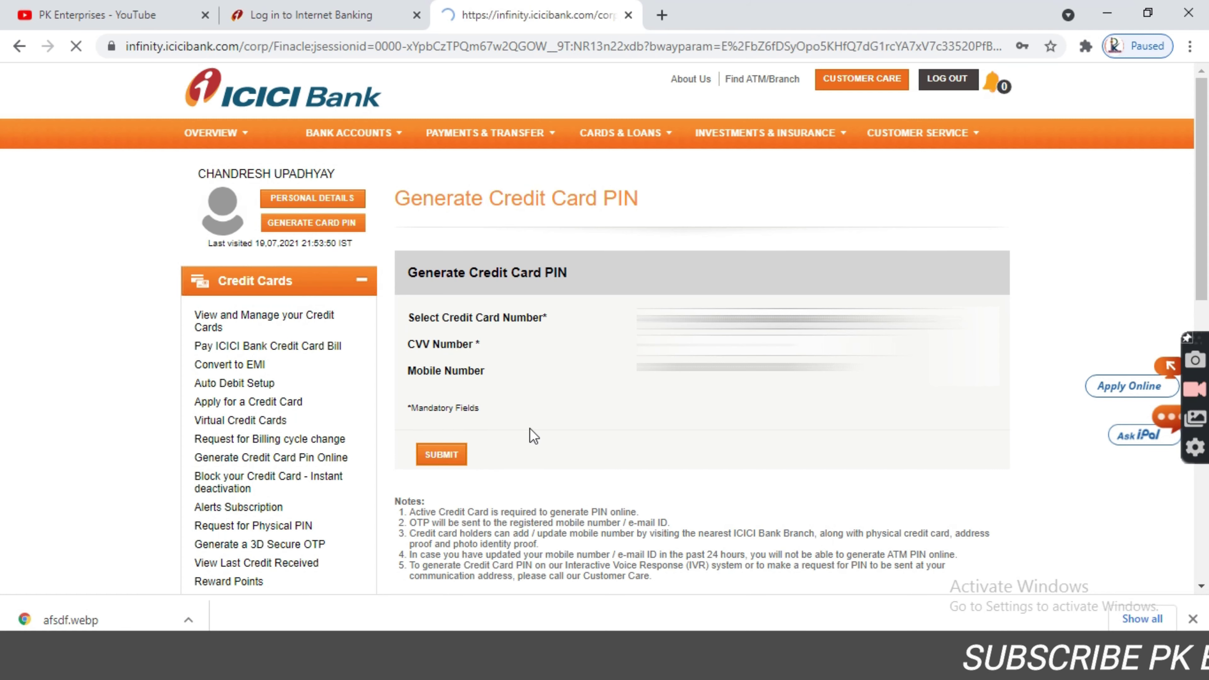
Enter the one-time password received by SMS and submit it for verification.
{"action": "left_click", "coordinate": [476, 445]}
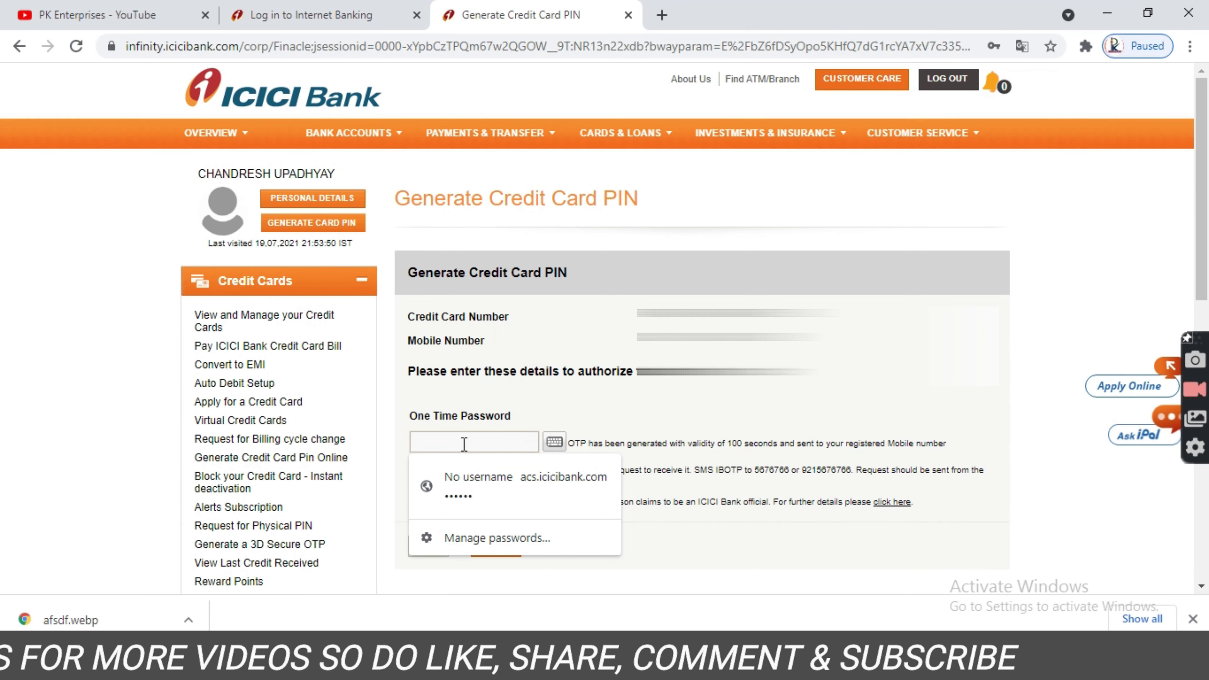
{"action": "type", "text": "123"}
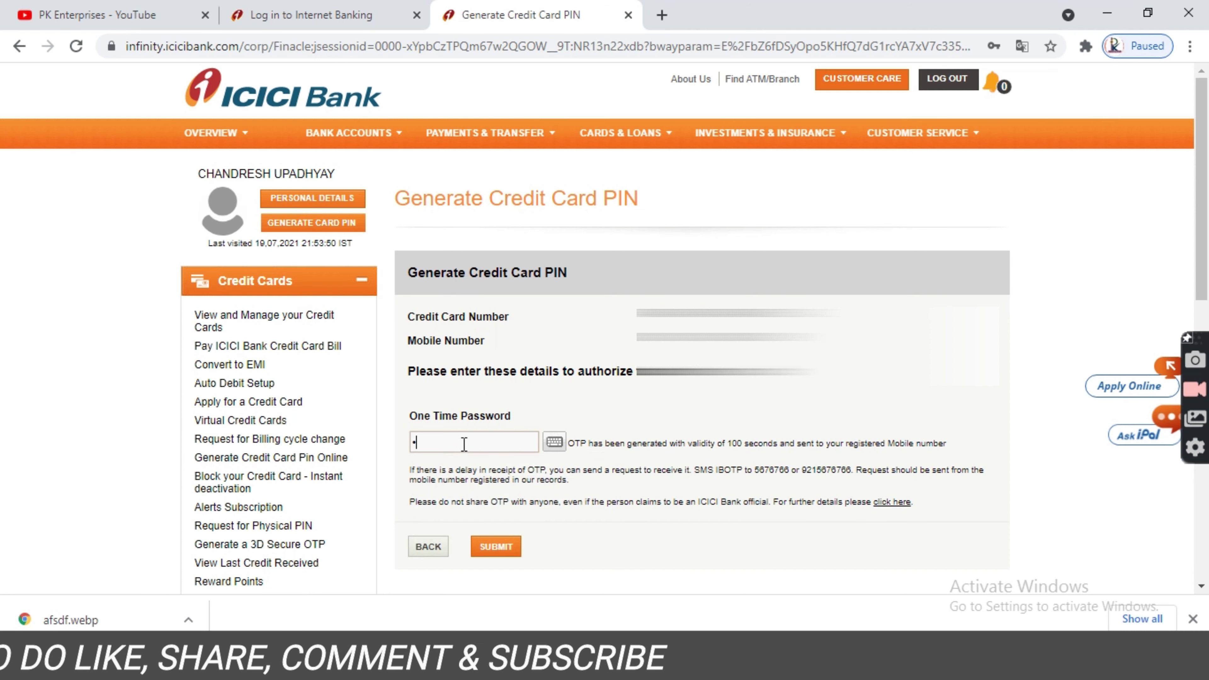
{"action": "type", "text": "456"}
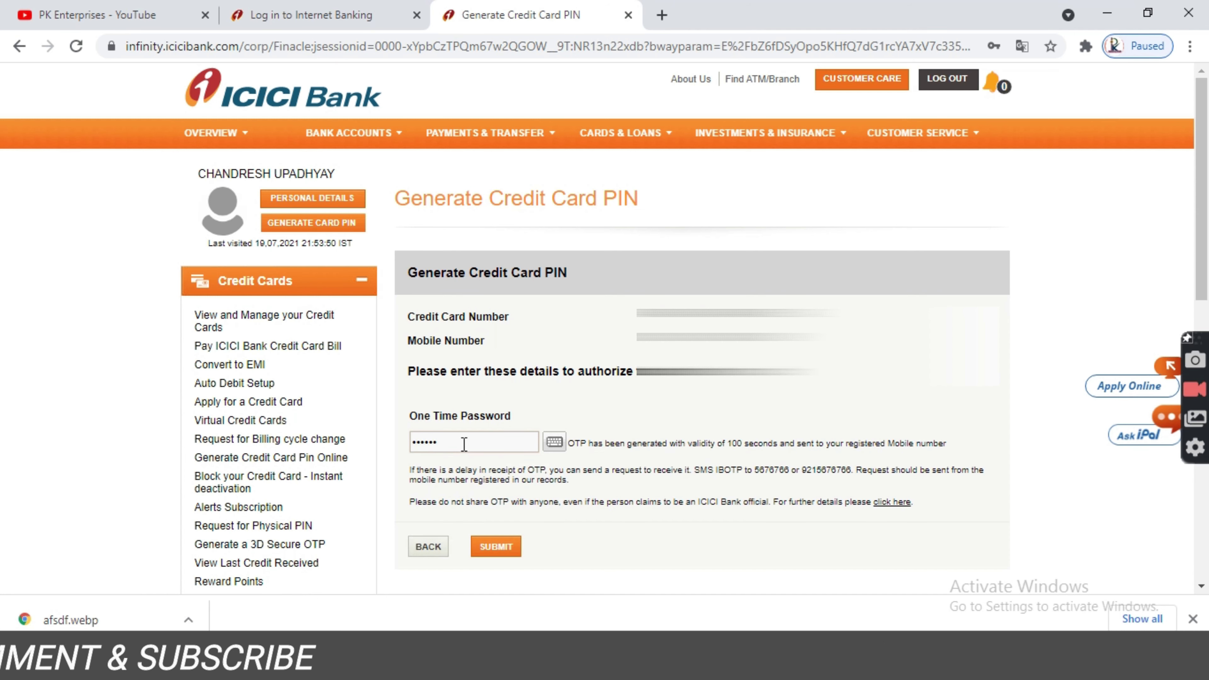
{"action": "left_click", "coordinate": [497, 548]}
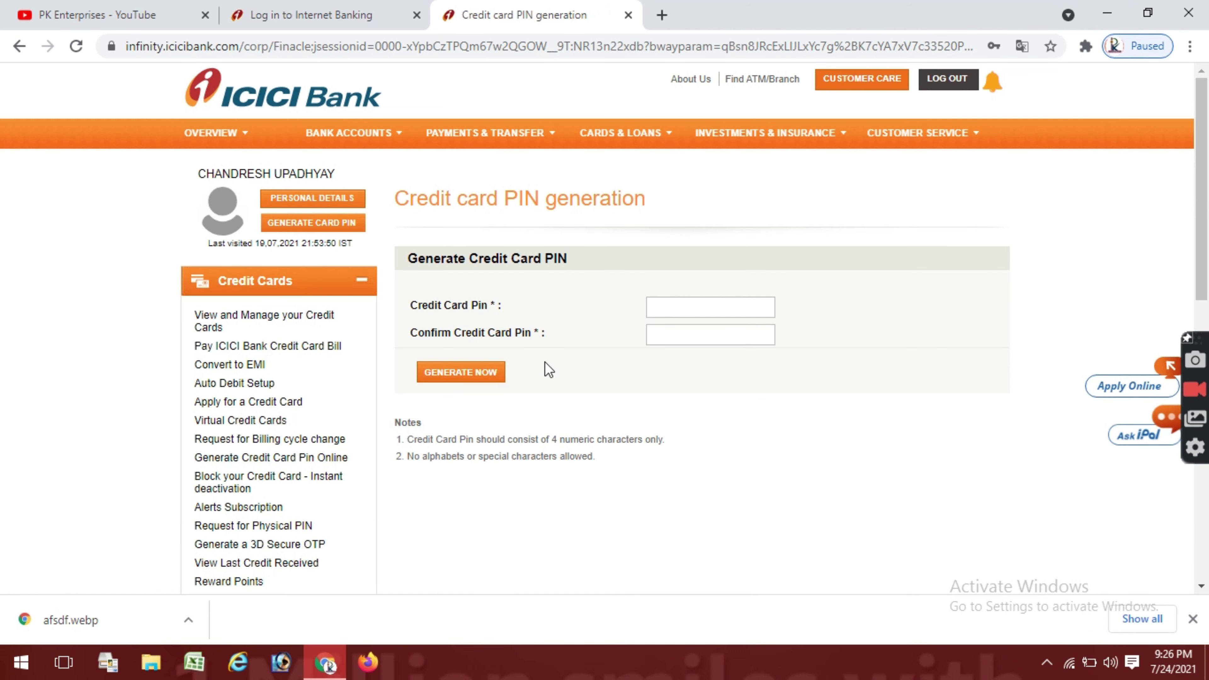
Type the new PIN into Credit Card Pin and Confirm Credit Card Pin, then generate it.
{"action": "left_click", "coordinate": [662, 302]}
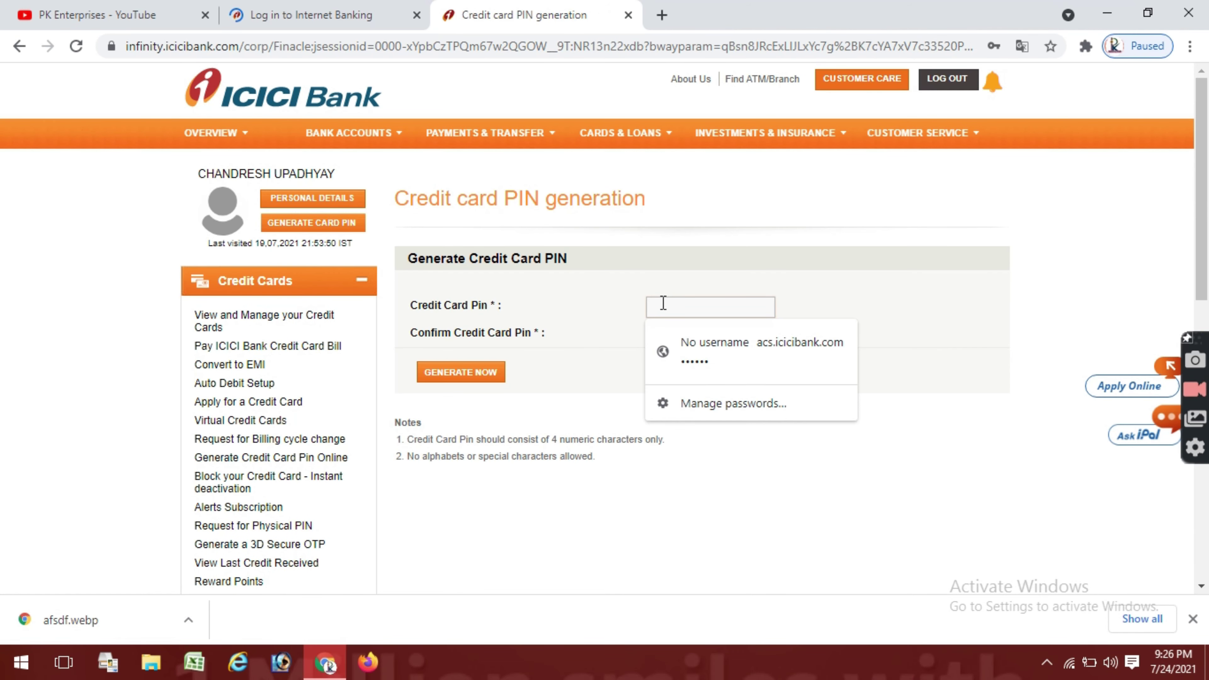
{"action": "type", "text": "1"}
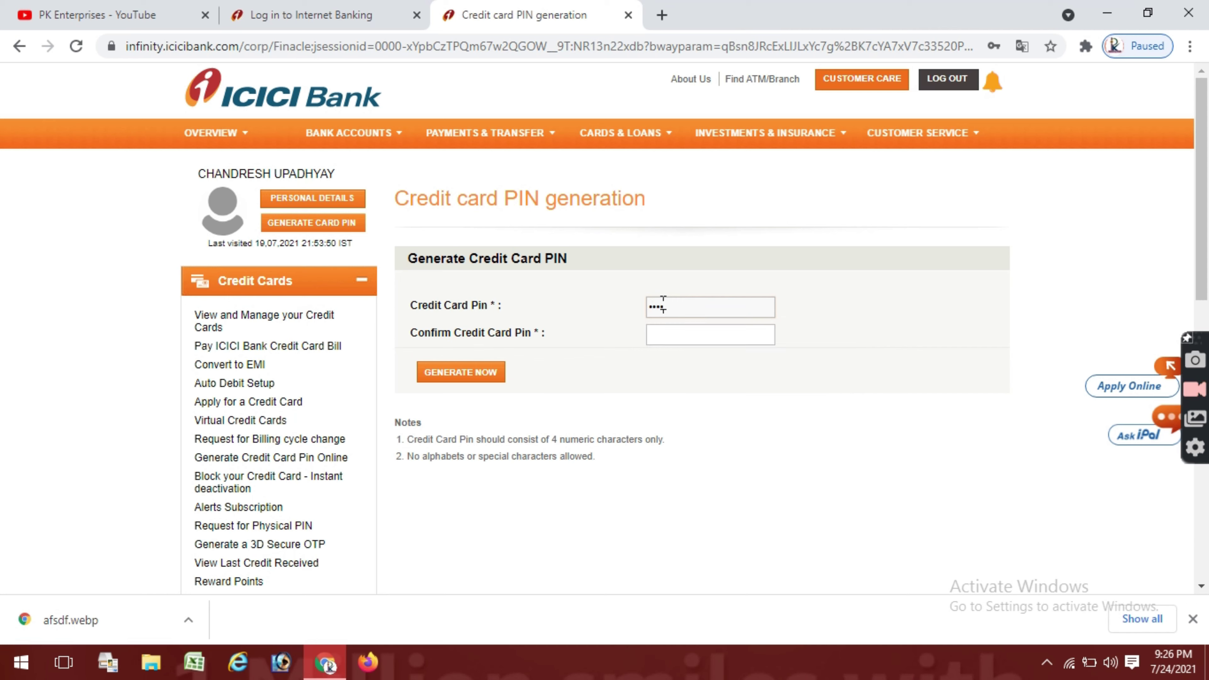
{"action": "left_click", "coordinate": [662, 335]}
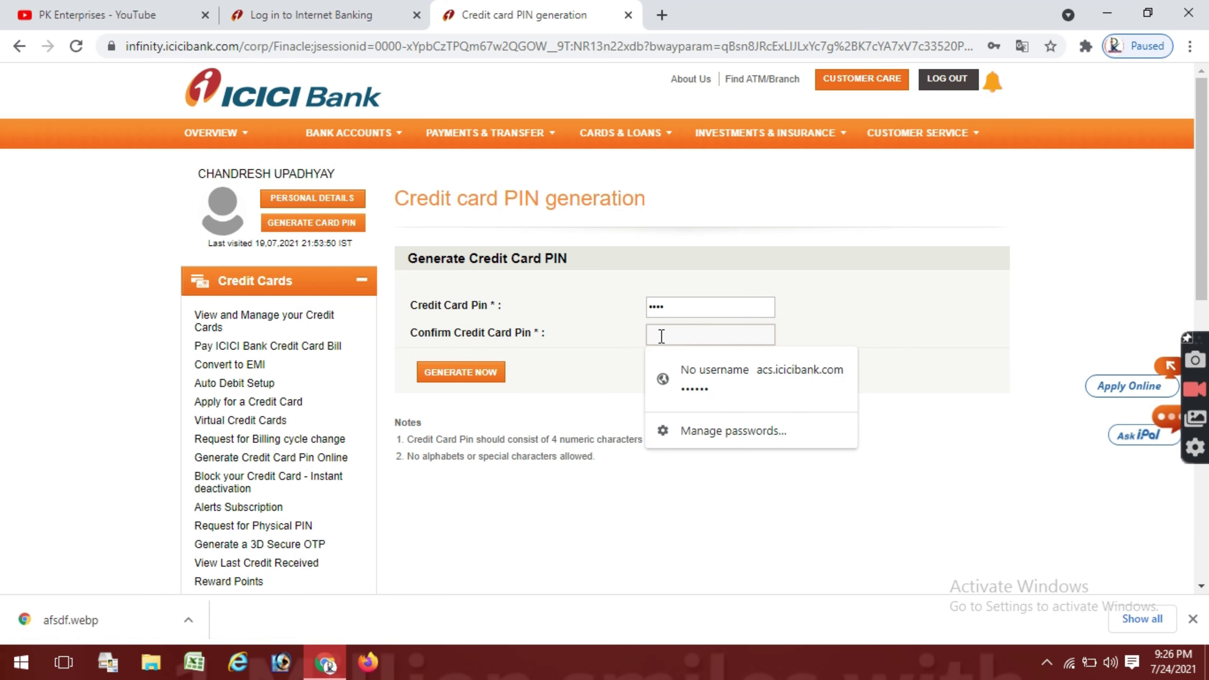
{"action": "type", "text": "12"}
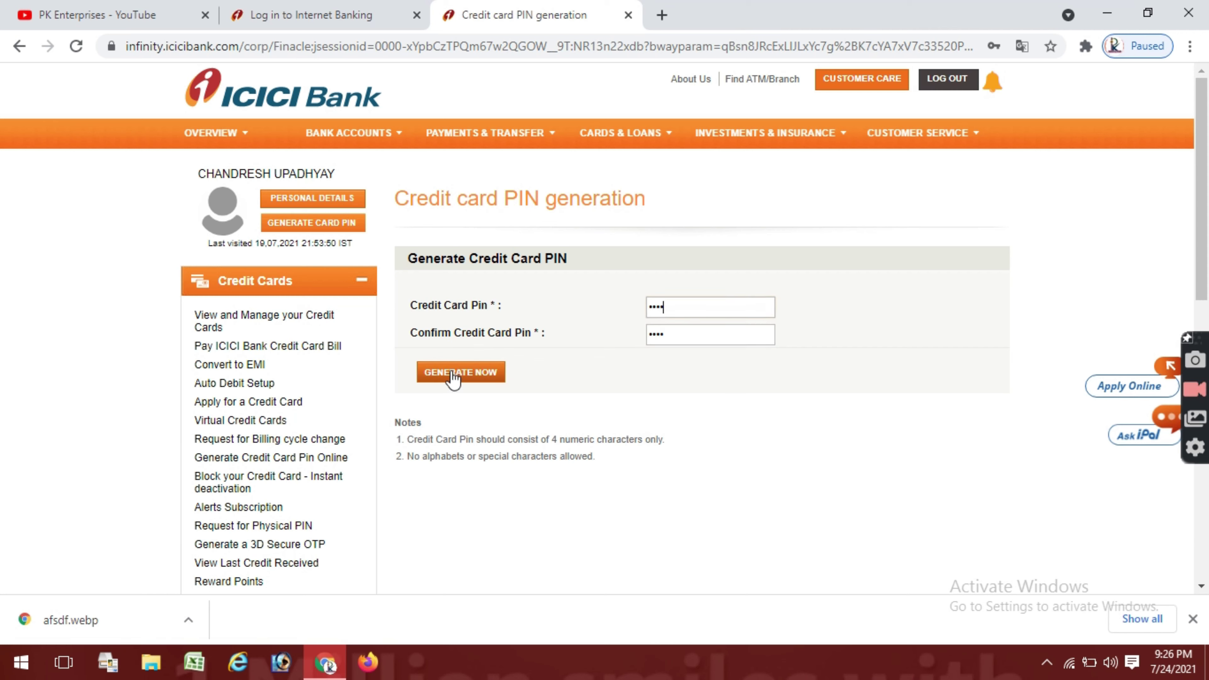
{"action": "left_click", "coordinate": [451, 373]}
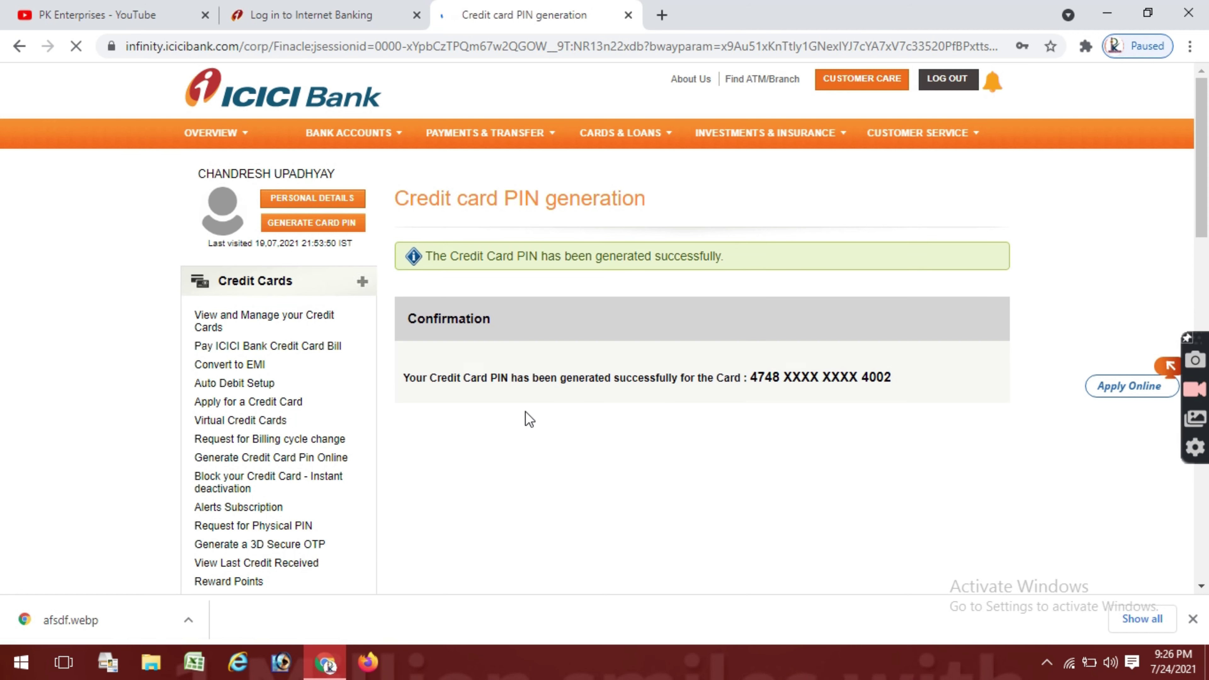